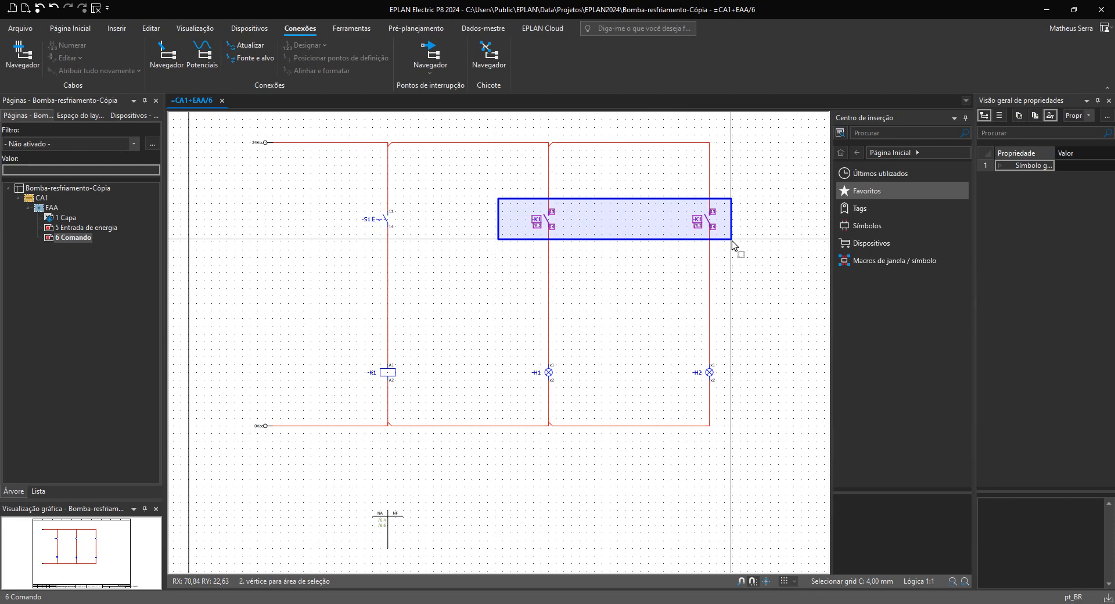
Step: Examine the two K1 contacts and the K1 coil with its contact image, selecting each in turn
left_click(731, 239)
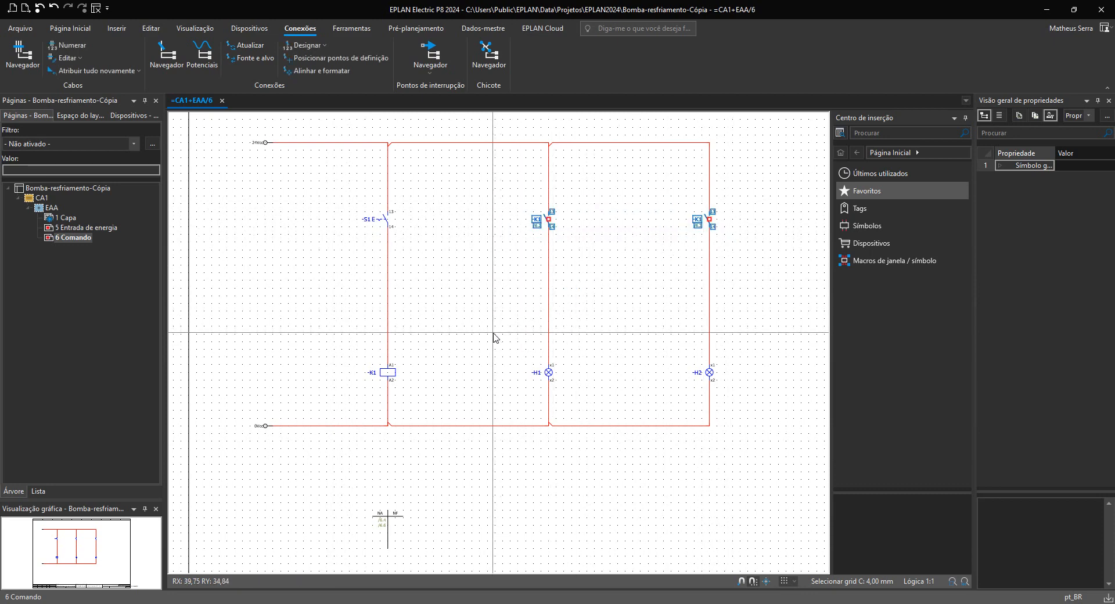
scroll(389, 291, "up", 1)
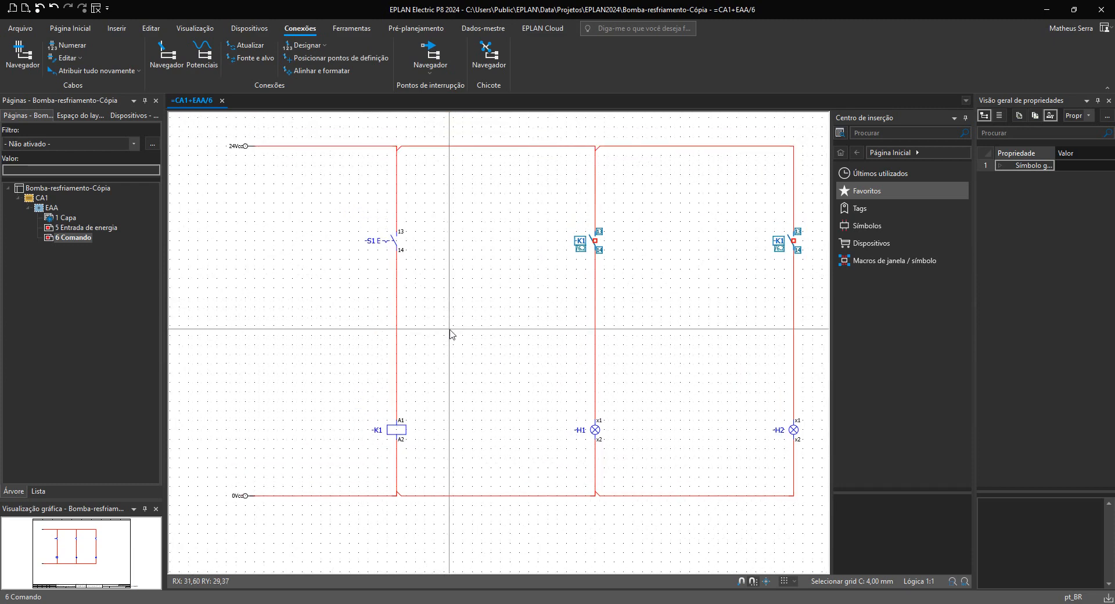
scroll(453, 315, "down", 2)
scroll(424, 256, "up", 1)
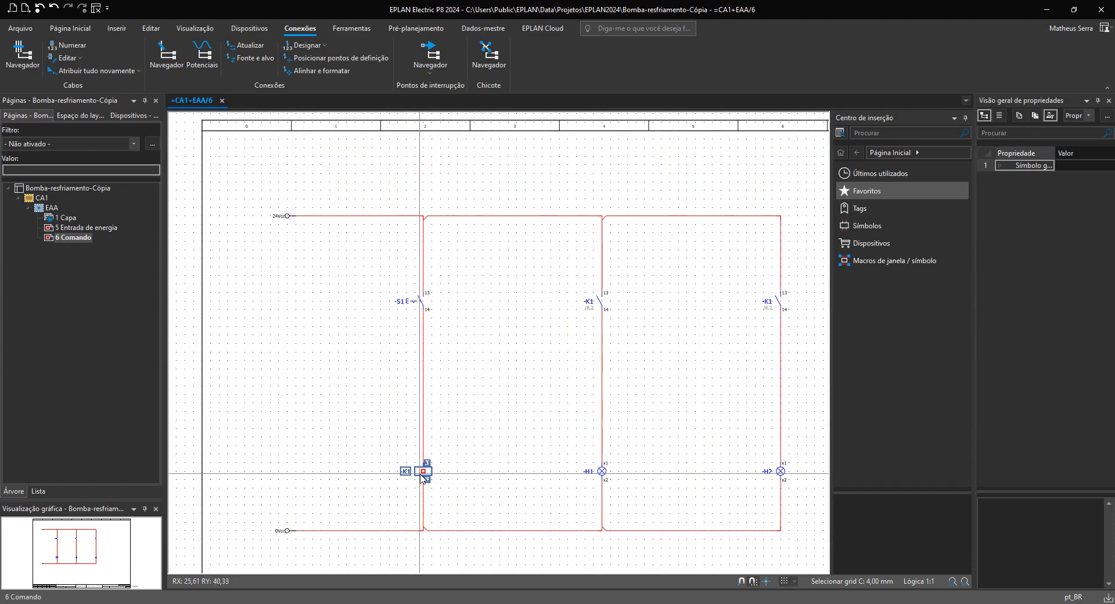
left_click_drag(532, 283, 796, 327)
left_click(402, 476)
middle_click_drag(400, 460, 403, 366)
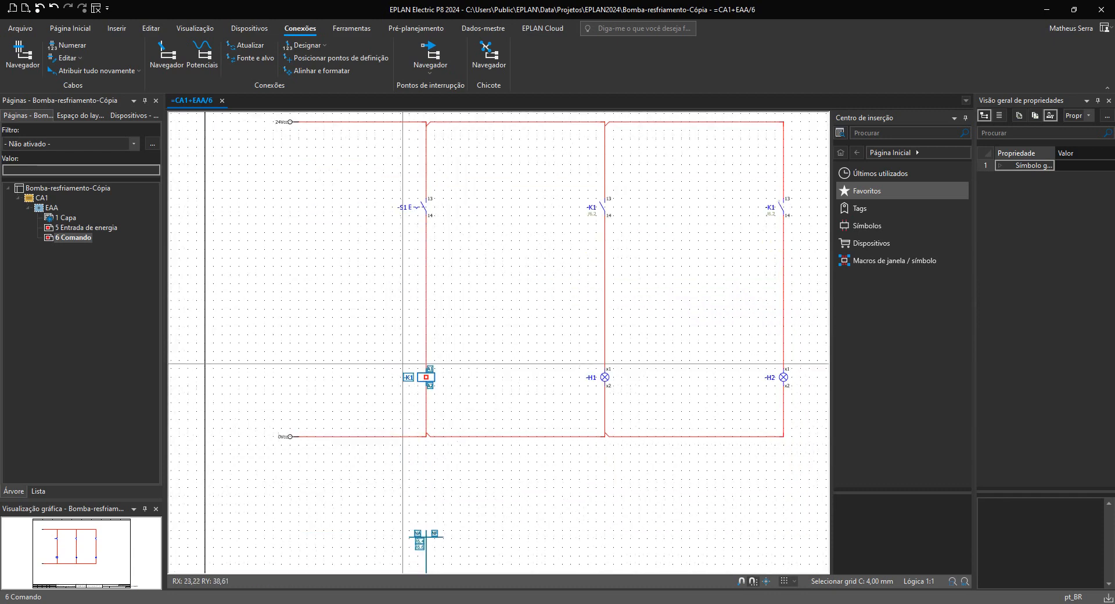
left_click(431, 327)
Step: Insert the text "Bobina 24 V" as path function text (Texto de função do caminho) below the K1 coil
left_click(125, 31)
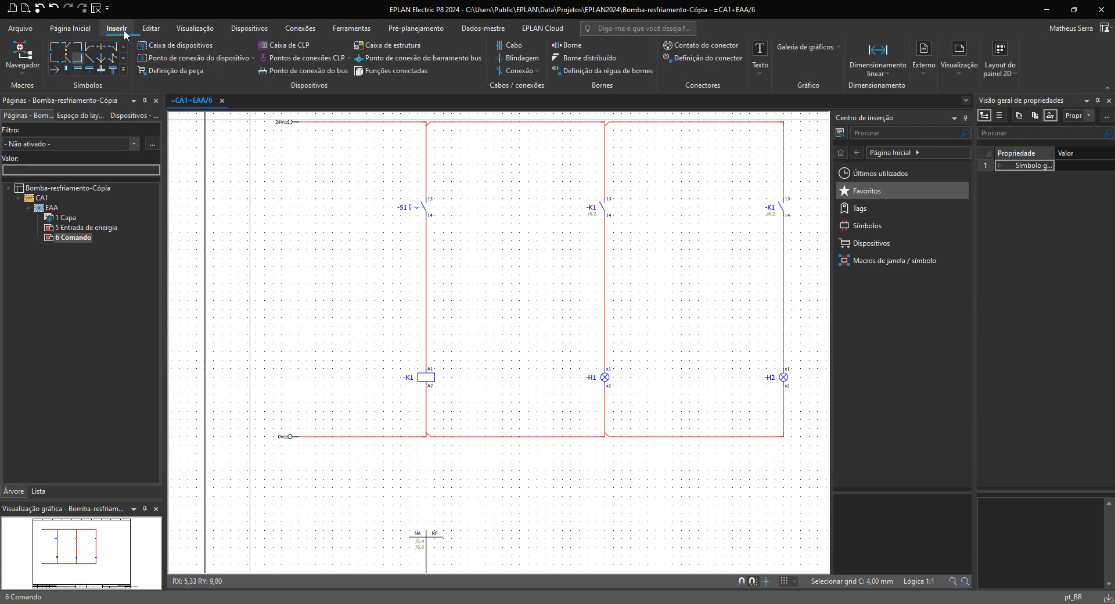
left_click(760, 74)
left_click(778, 98)
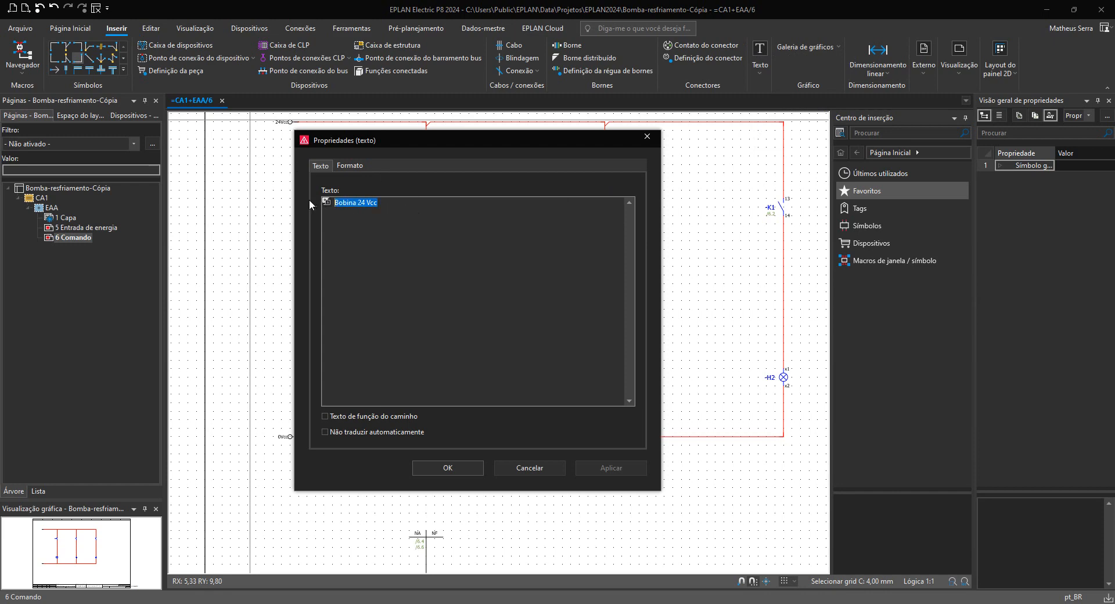
type("Bobina")
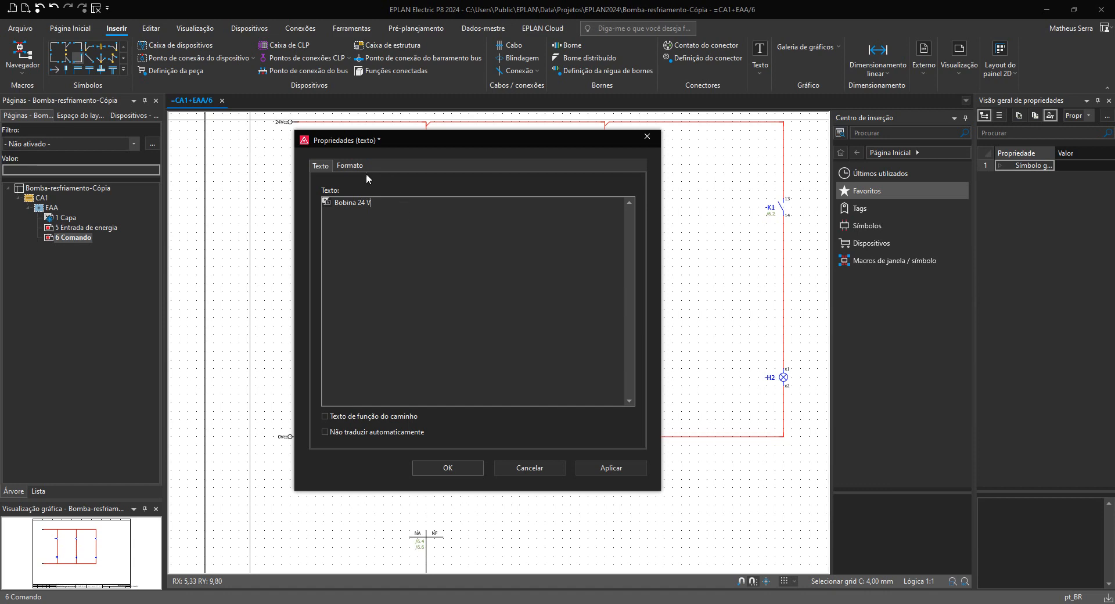
left_click(362, 418)
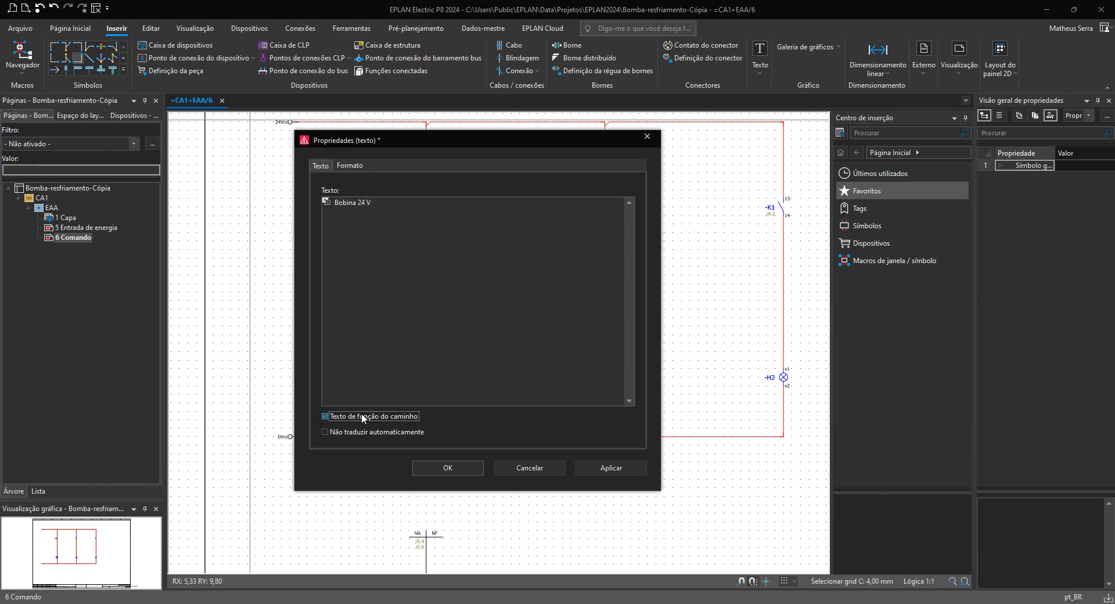
left_click(453, 471)
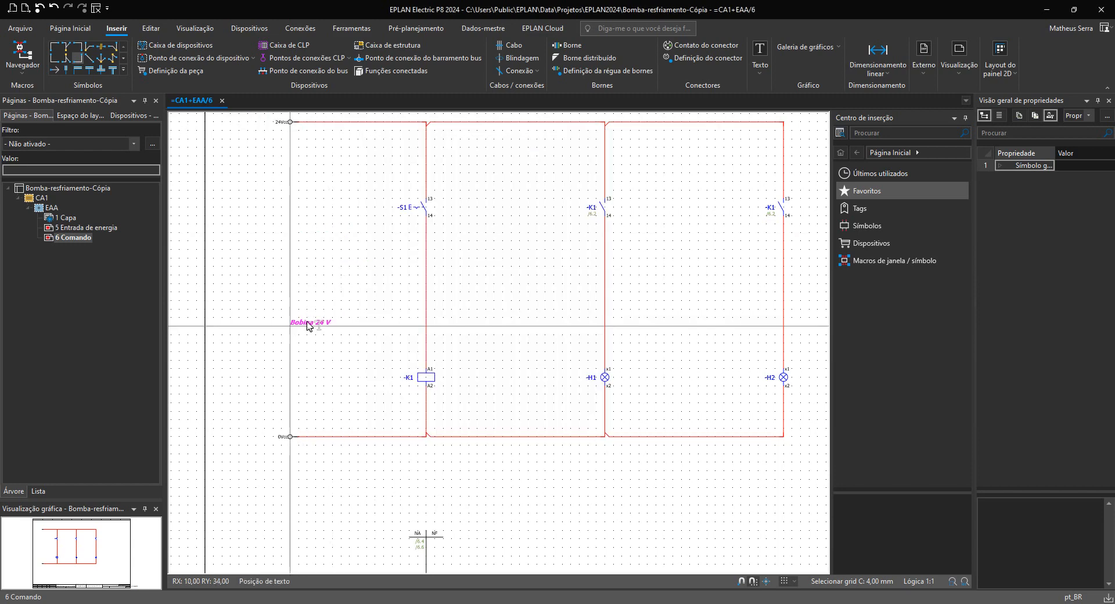
left_click(357, 474)
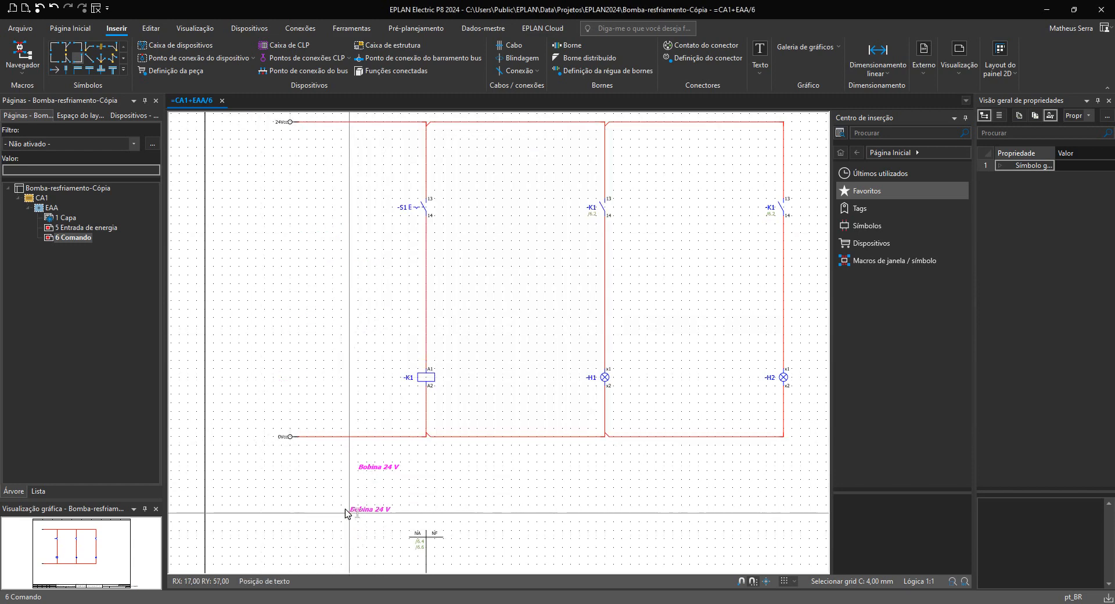
scroll(339, 504, "up", 2)
key("Escape")
Step: Set the Bobina 24 V text's alignment to "No meio centralizado" and turn off its italic formatting
double_click(408, 456)
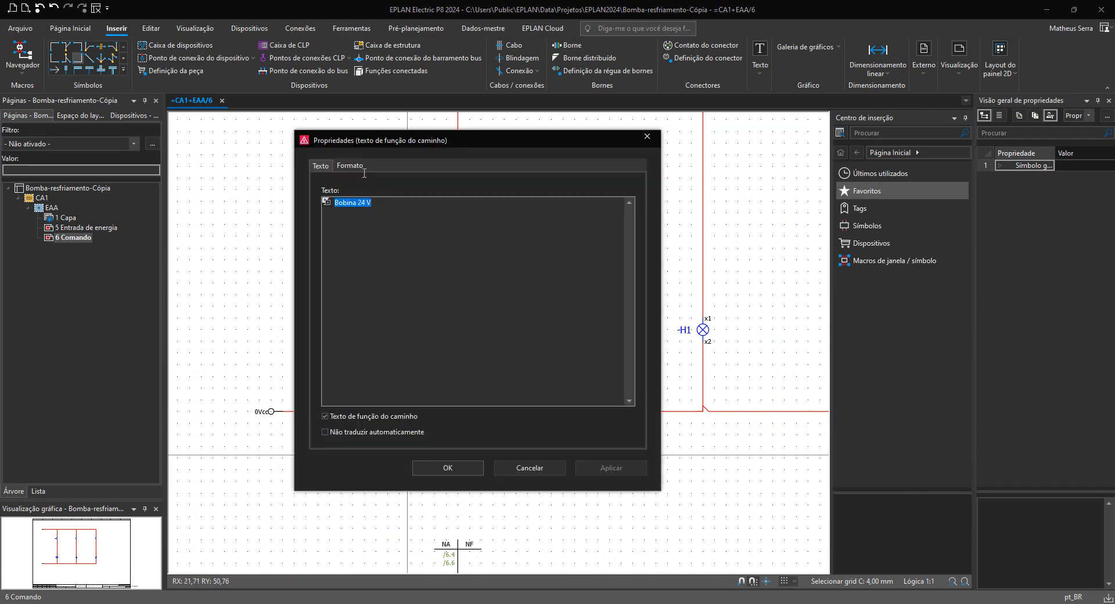
left_click(351, 165)
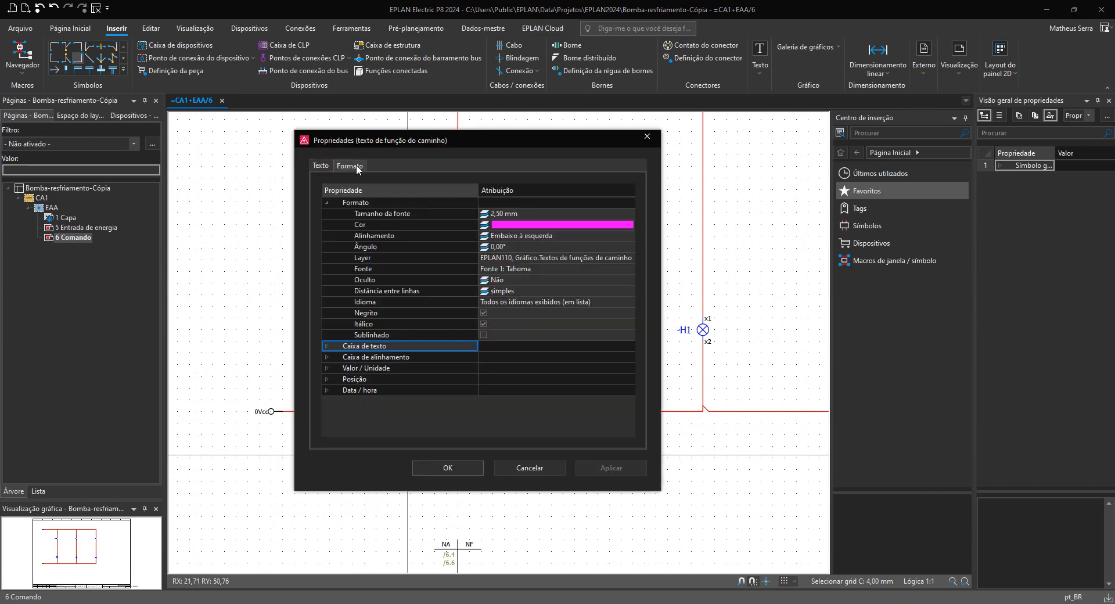
left_click(621, 235)
left_click(629, 235)
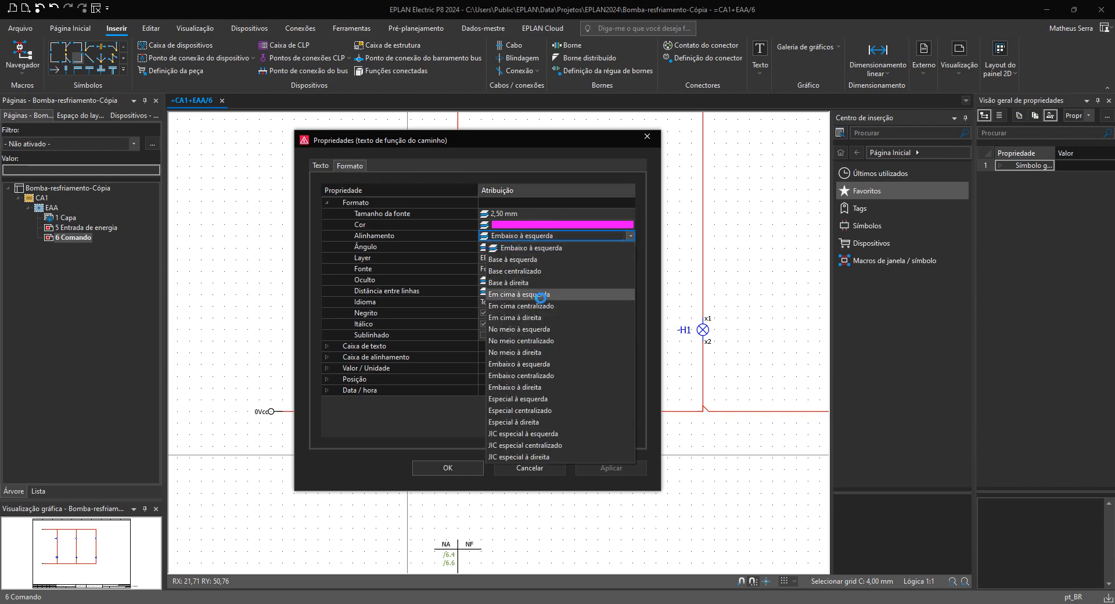
left_click(546, 347)
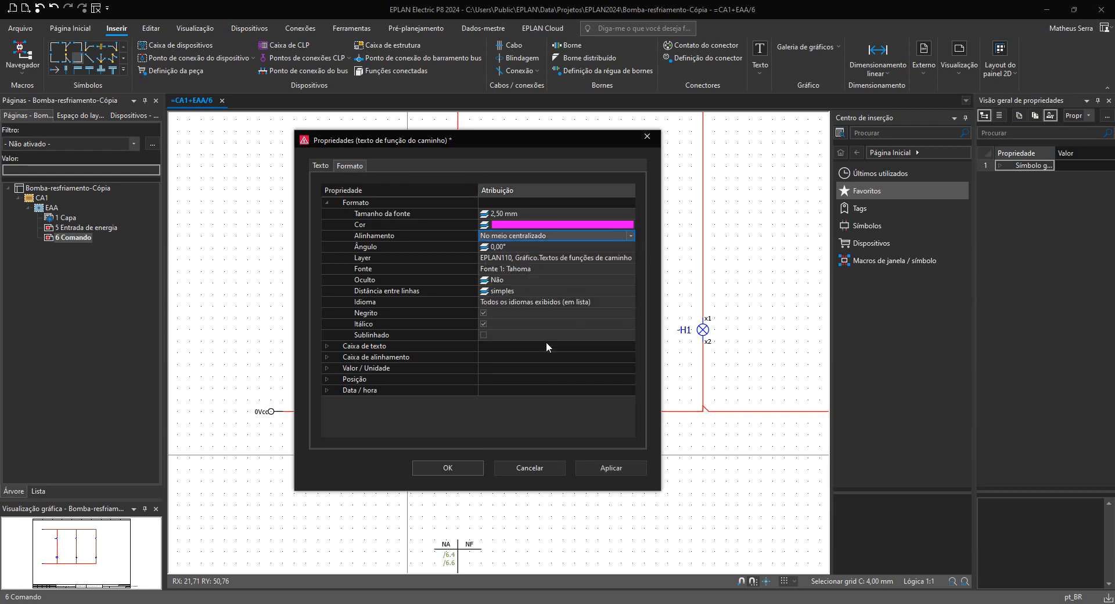
left_click(484, 325)
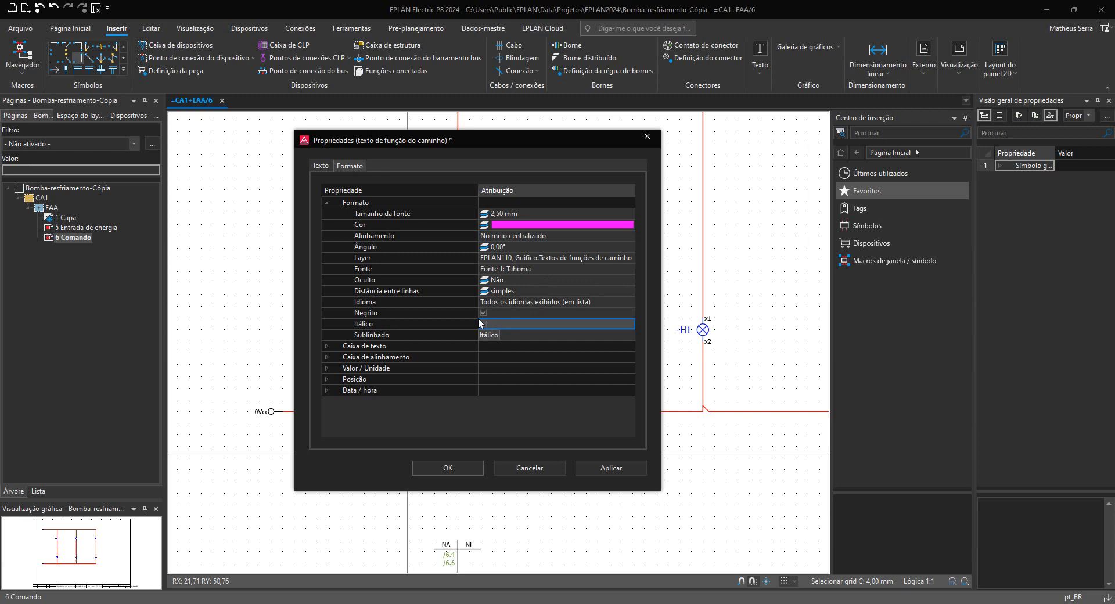
left_click(448, 468)
Step: Move the Bobina 24 V text centred under the K1 coil's path and turn off the insertion point display
left_click_drag(378, 458, 471, 459)
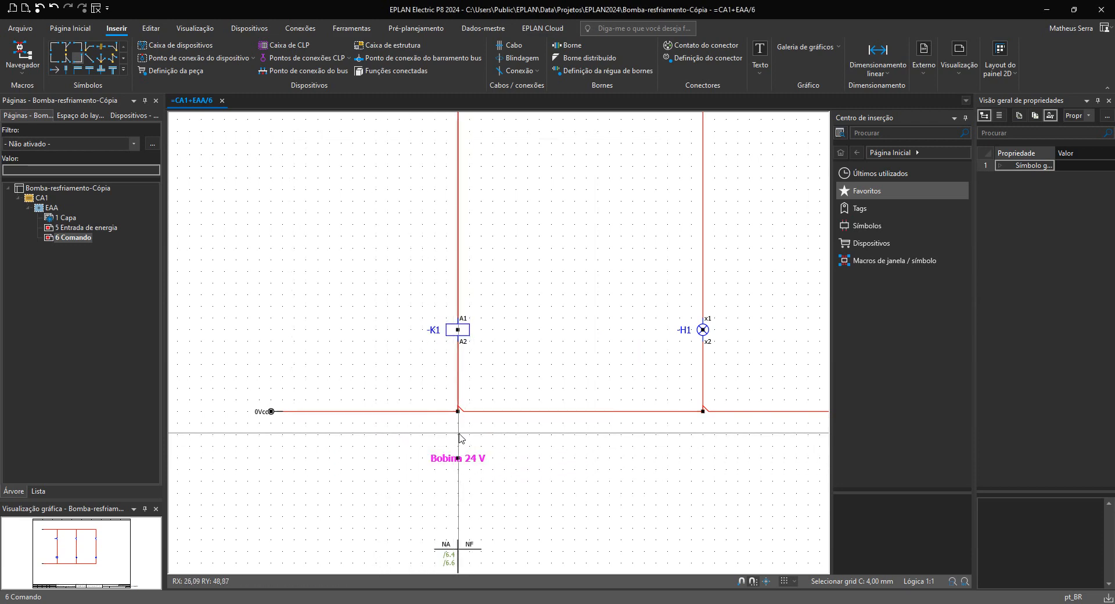
key("i")
Step: Examine the K1 contacts, the H1 and H2 lamp branches and the K1 coil across the circuit
scroll(524, 398, "down", 2)
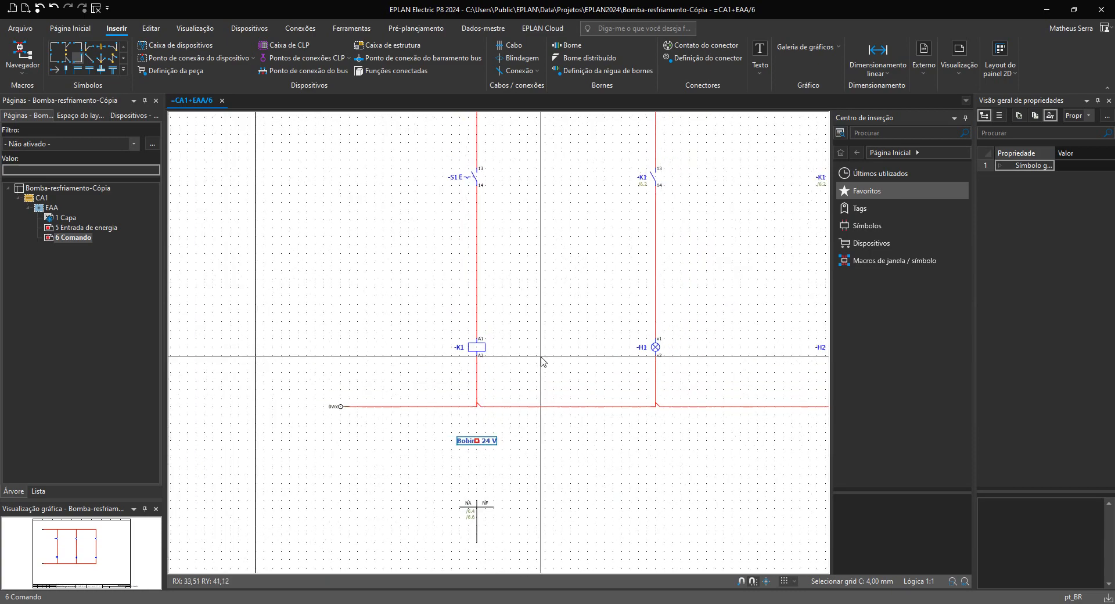
middle_click_drag(527, 355, 466, 443)
middle_click_drag(520, 314, 401, 376)
scroll(401, 375, "down", 2)
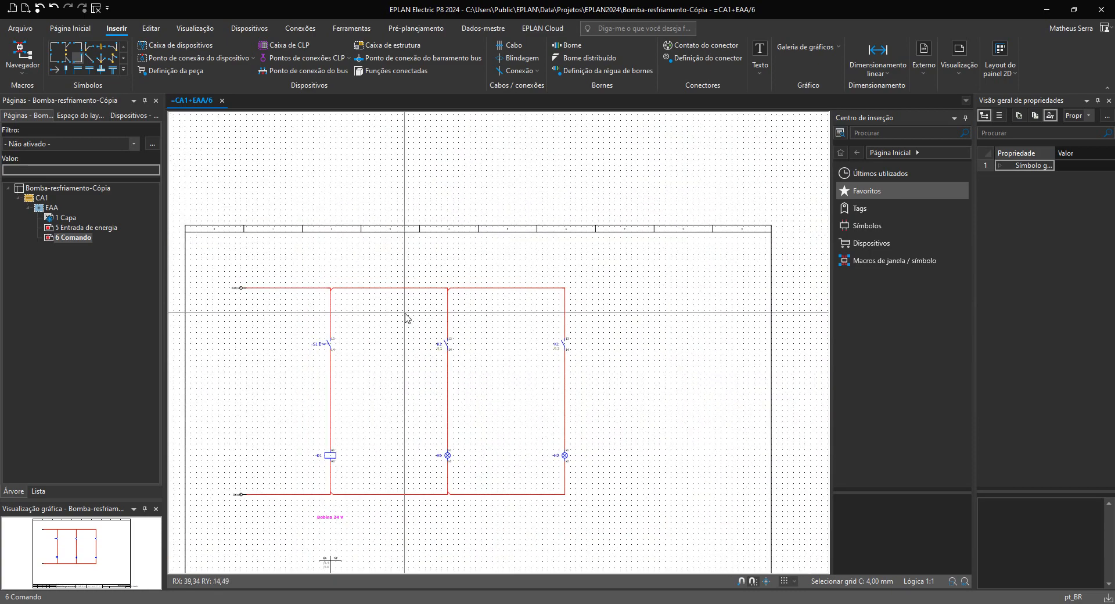
scroll(413, 313, "up", 1)
scroll(429, 320, "up", 1)
left_click_drag(439, 330, 685, 395)
scroll(679, 391, "down", 2)
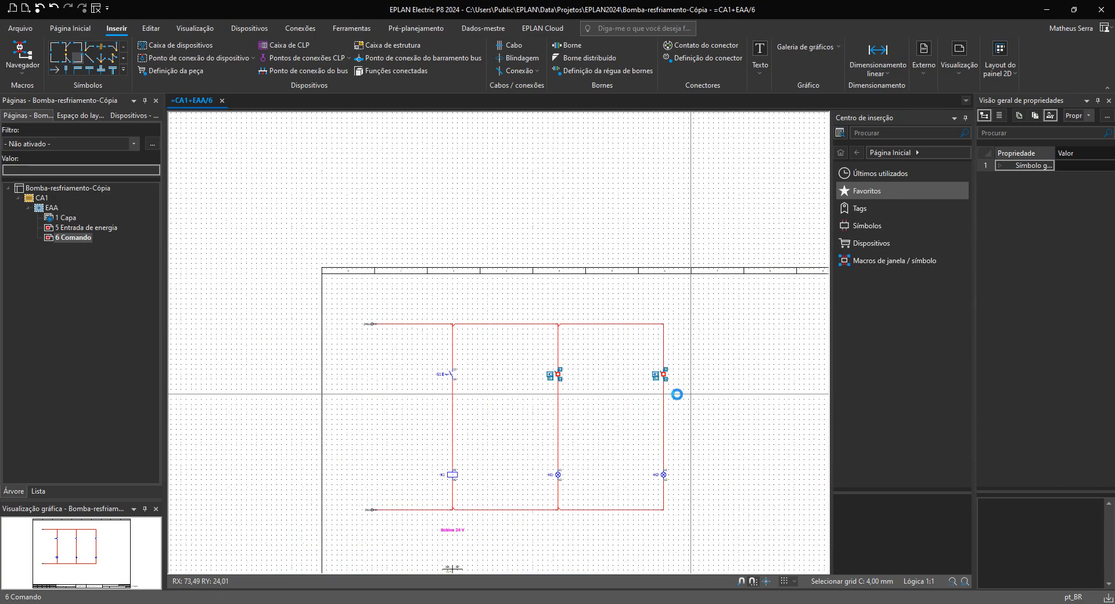
left_click_drag(510, 458, 676, 493)
left_click_drag(517, 283, 797, 532)
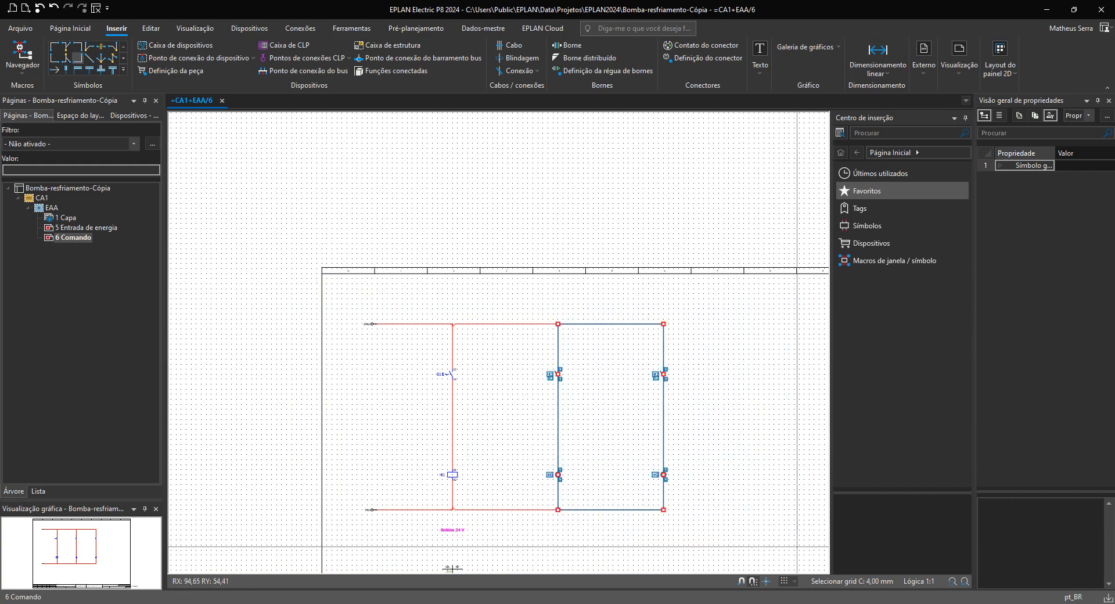
left_click(452, 472)
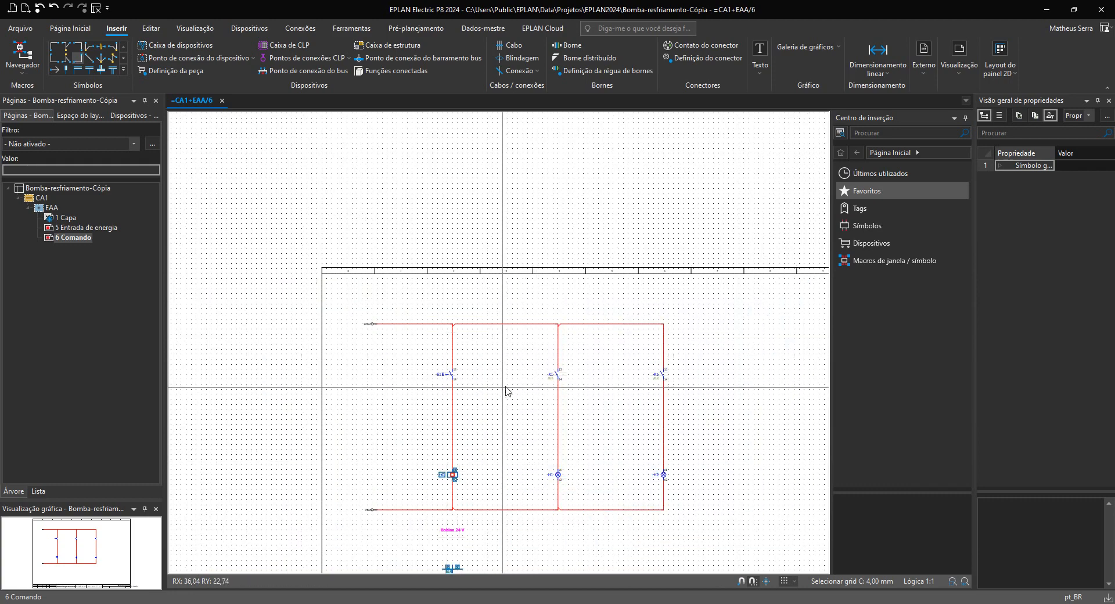
Step: Open the property selection for the TAG (visível) display entry of the K1 contact above lamp H1
scroll(570, 380, "up", 2)
middle_click_drag(568, 385, 528, 320)
scroll(508, 297, "up", 2)
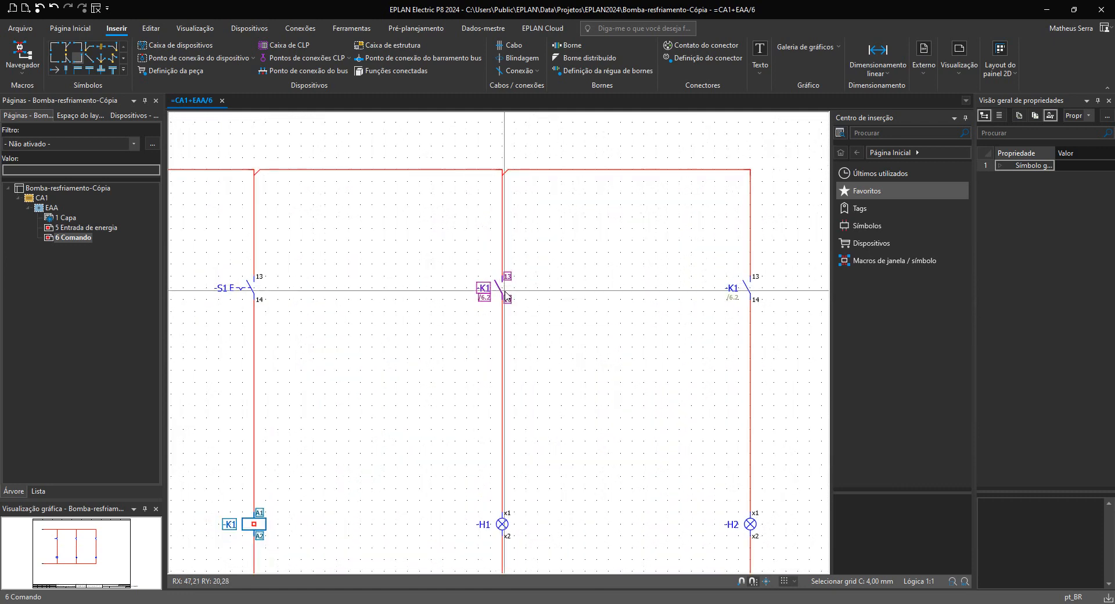
left_click(504, 291)
double_click(504, 291)
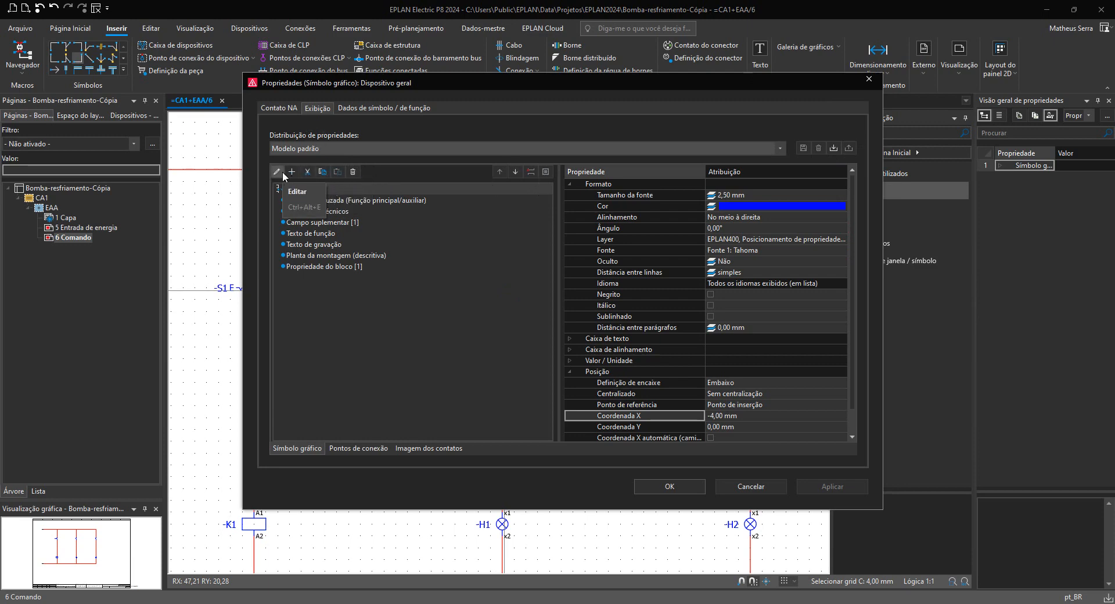
left_click(278, 111)
left_click(306, 112)
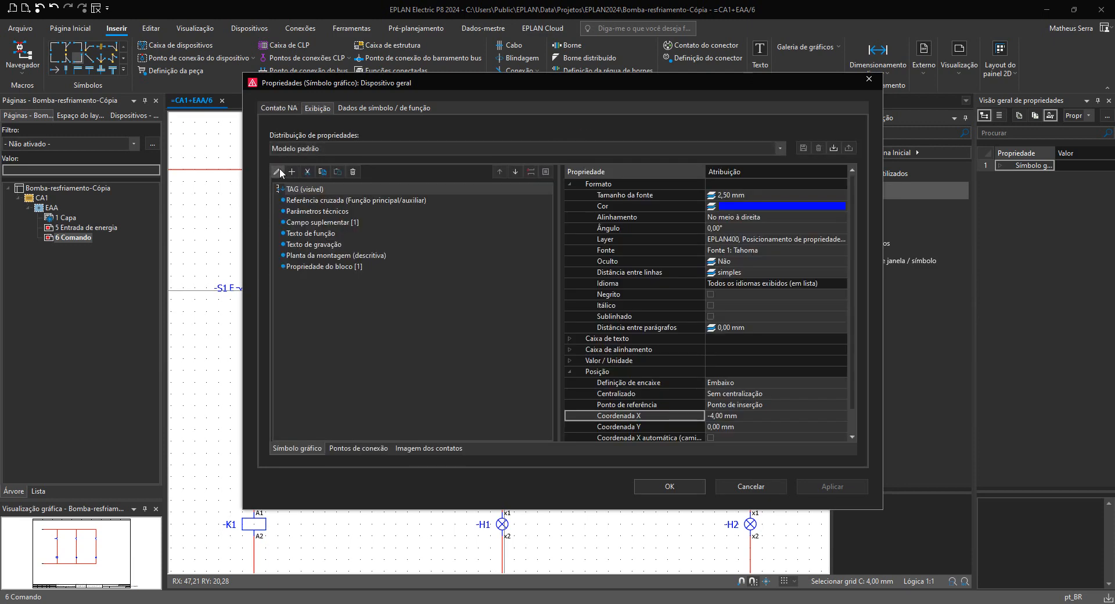
left_click(279, 170)
Step: Replace the contact's visible TAG with the main function's "Texto de função (automático)" property and accept the symbol properties
left_click(292, 60)
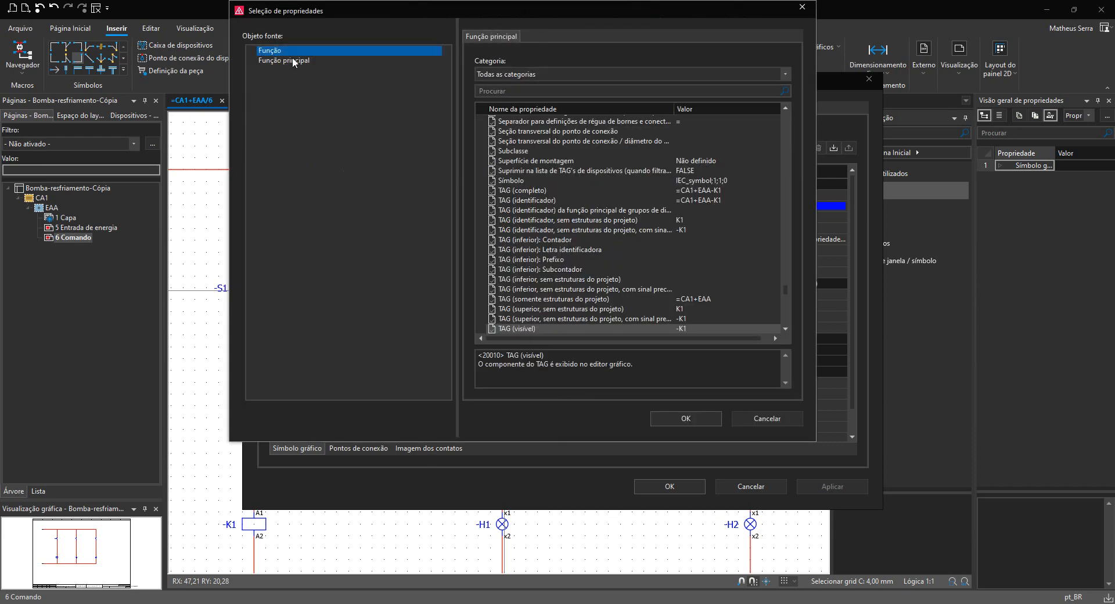
left_click(551, 220)
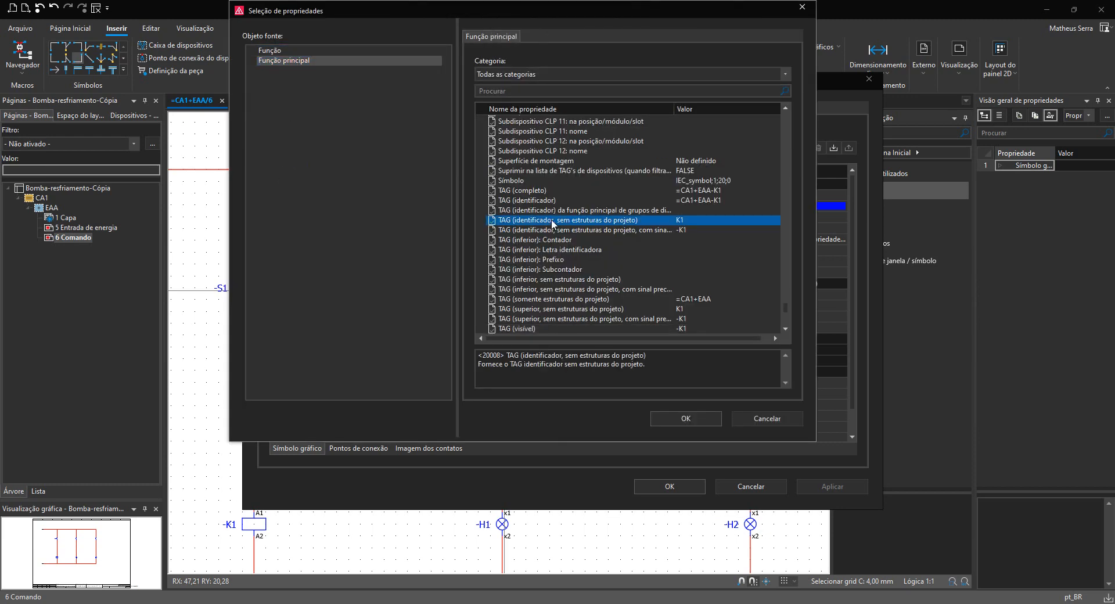
scroll(552, 209, "up", 1)
scroll(552, 202, "down", 1)
left_click(552, 208)
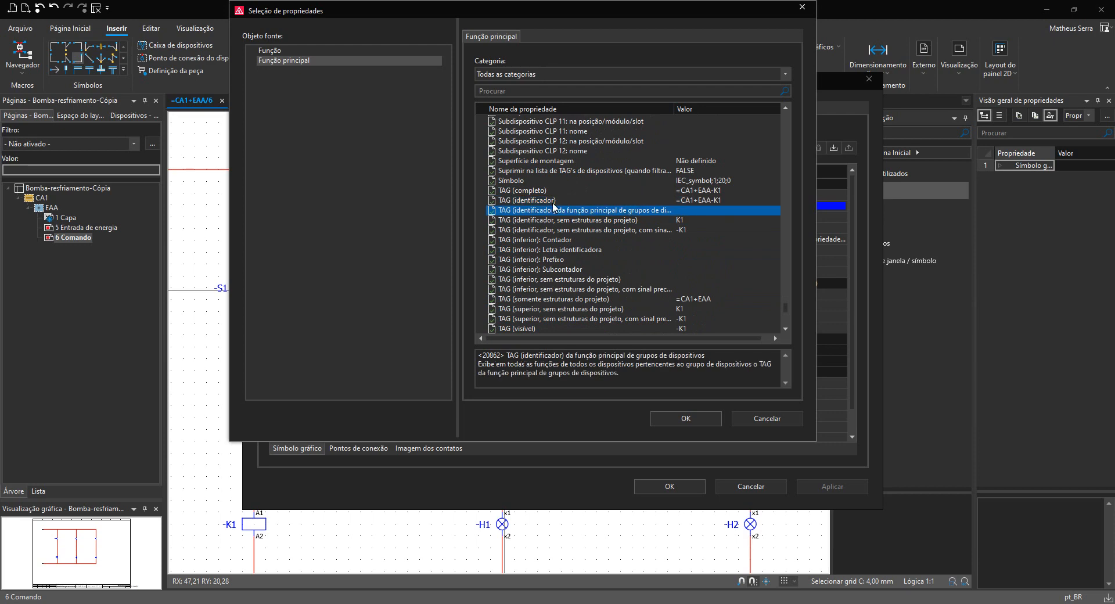
scroll(550, 215, "down", 7)
left_click(561, 181)
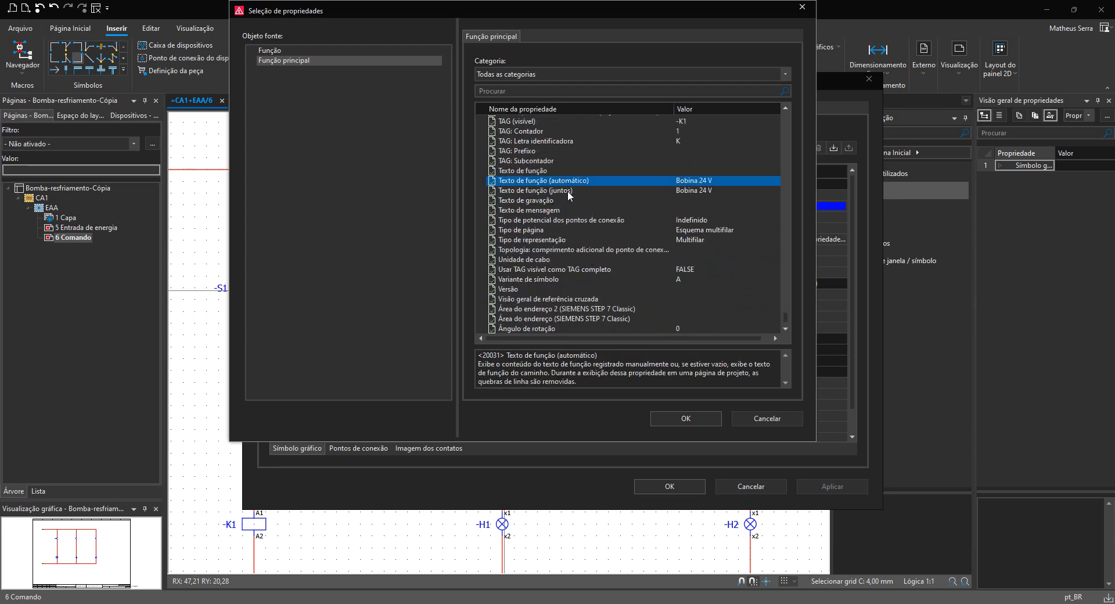
left_click(687, 419)
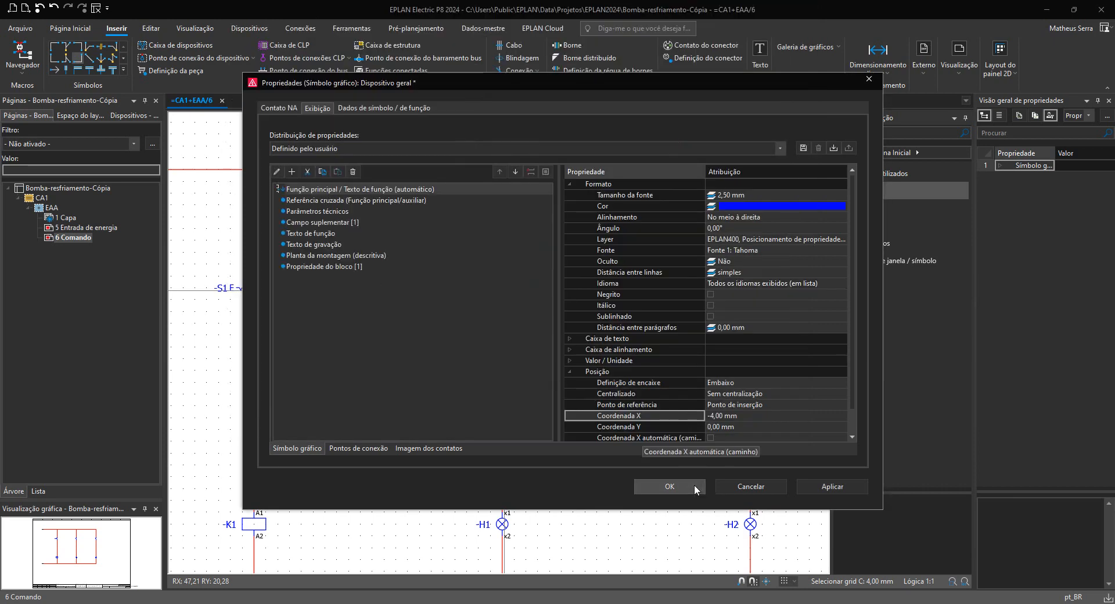
left_click(669, 486)
Step: Check the new label on the contact above lamp H1, and undo the TAG replacement
scroll(502, 285, "up", 5)
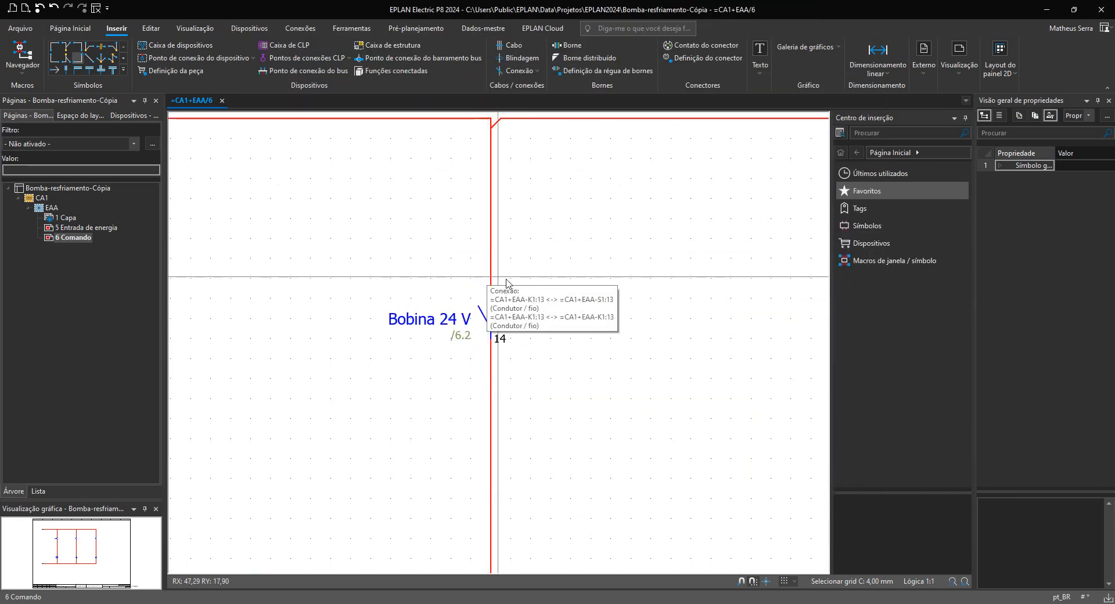
scroll(506, 283, "down", 6)
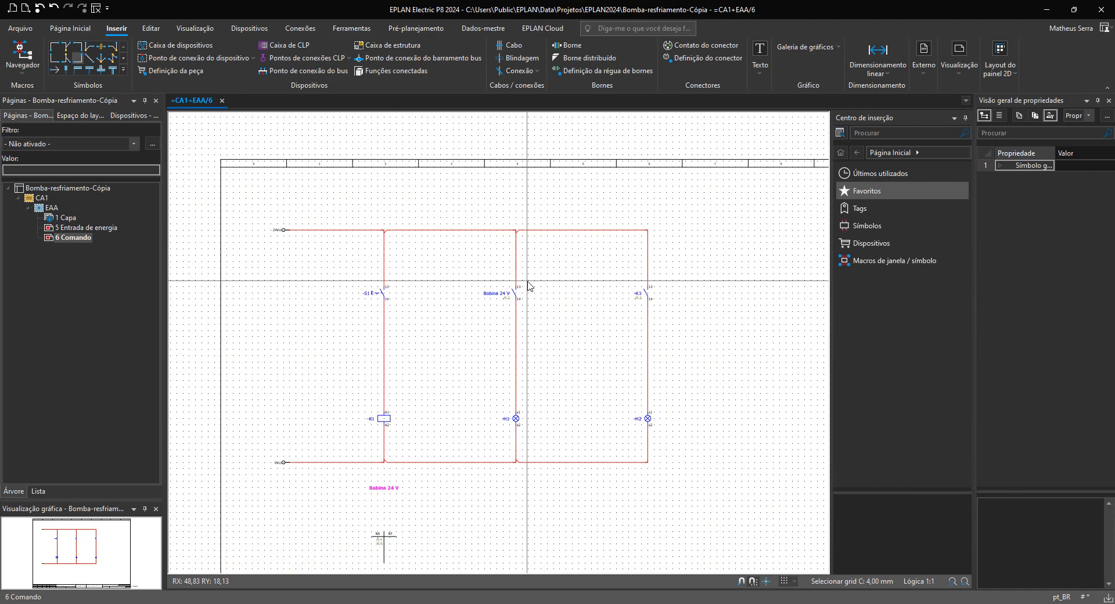
scroll(530, 286, "up", 2)
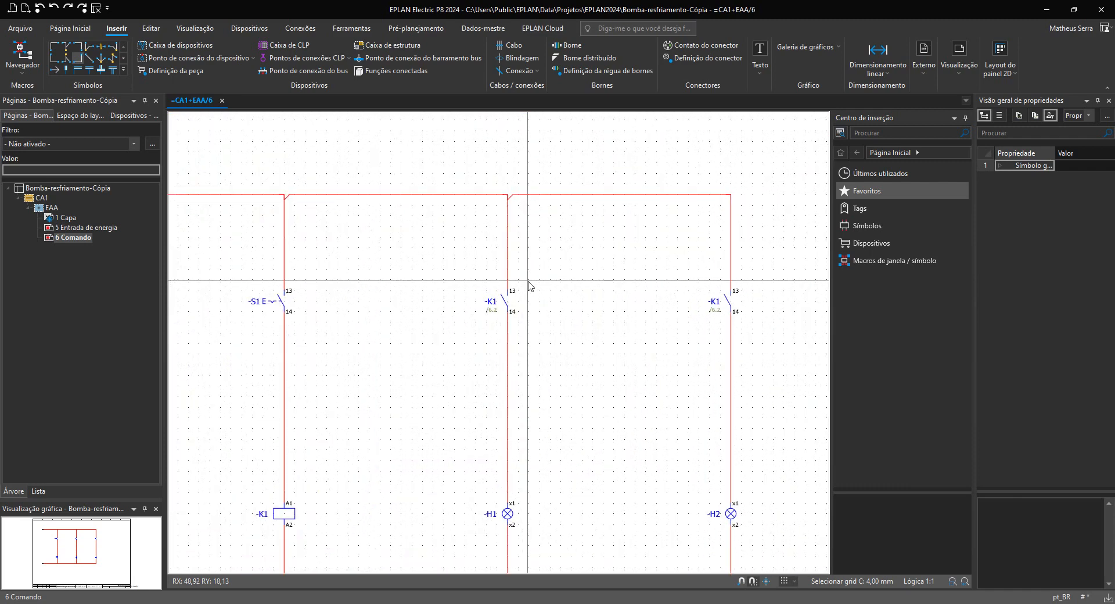
Step: Open the selection for an additional display property on the K1 contact above lamp H1, with "Função principal" as source object
left_click(513, 311)
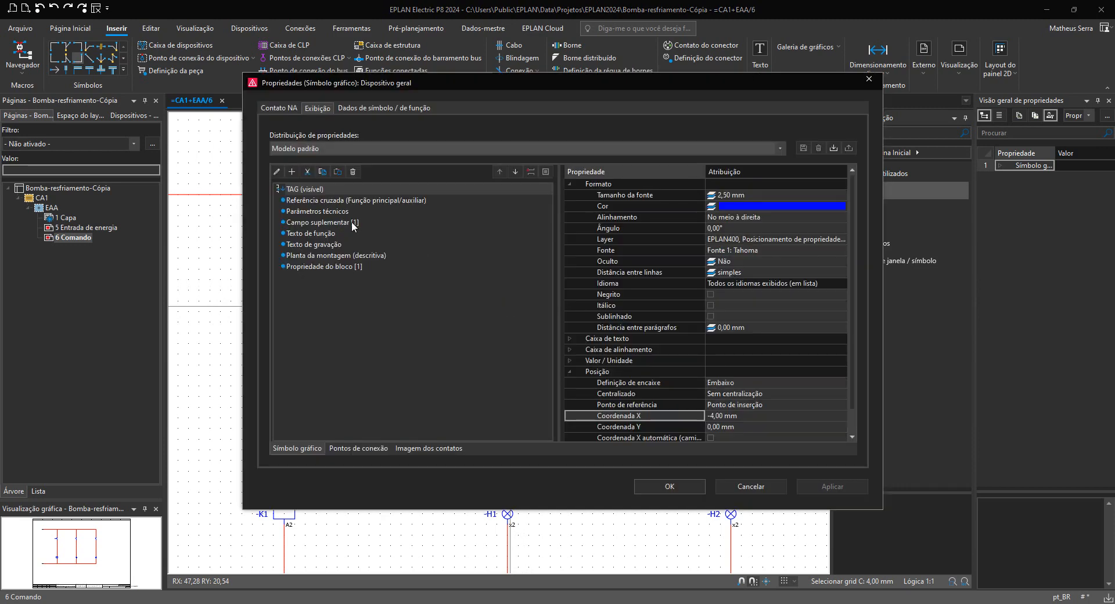
left_click(297, 192)
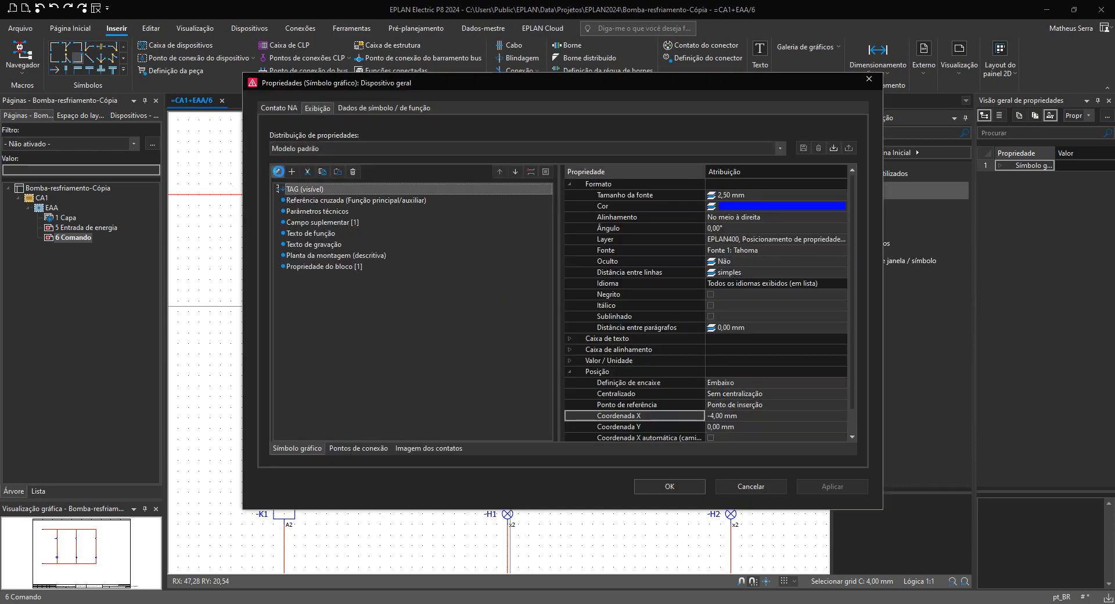
left_click(293, 171)
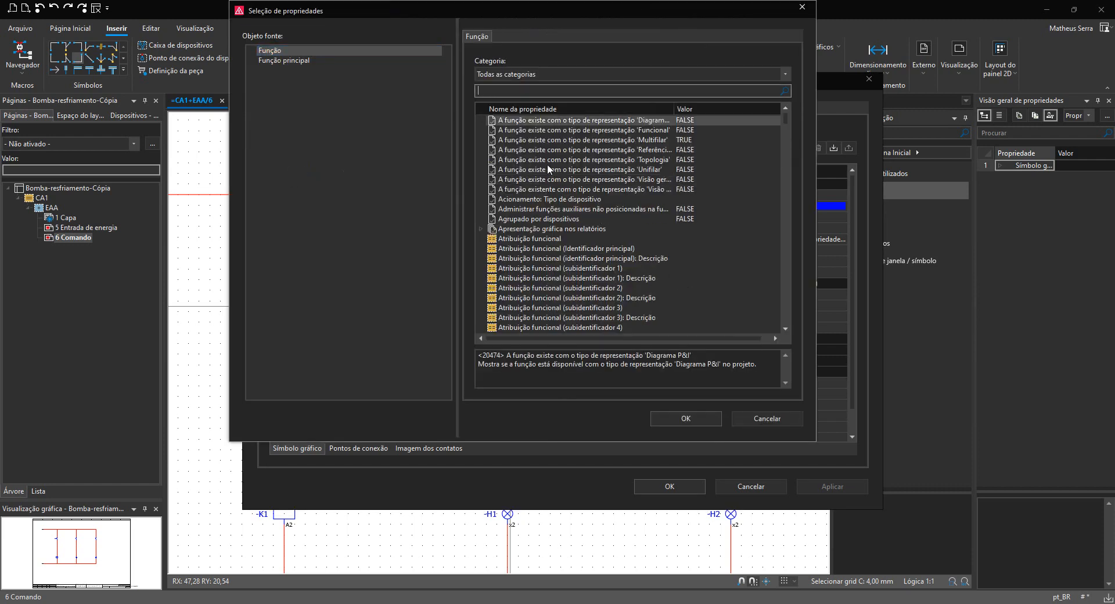
left_click(285, 61)
left_click(533, 180)
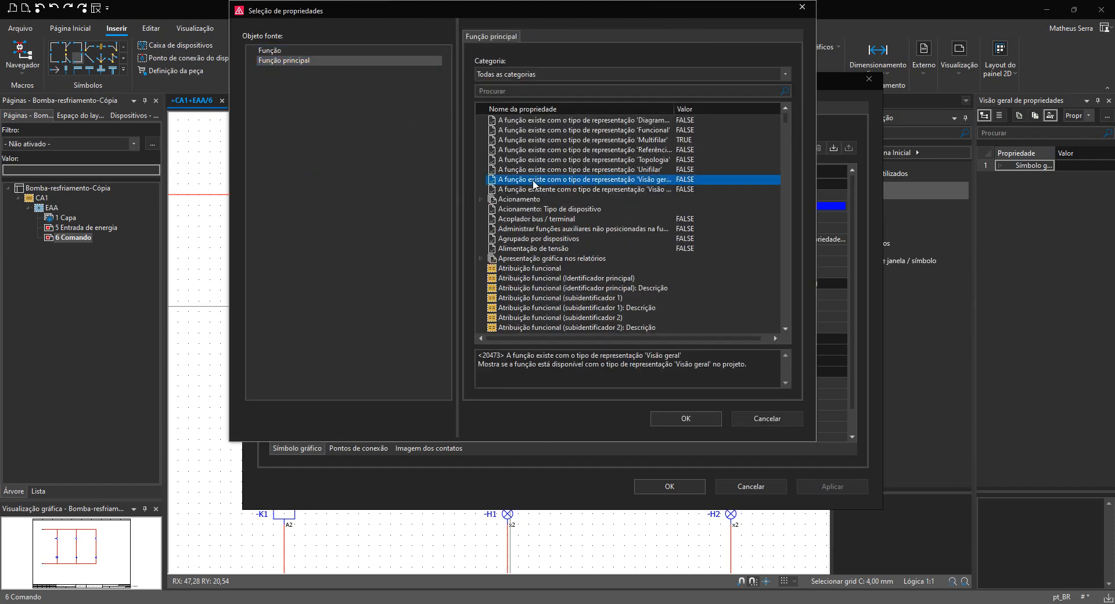
Step: Add the main function's "Texto de função (automático)" to the contact's displayed properties and accept the symbol properties
key("t")
scroll(534, 180, "down", 6)
scroll(533, 183, "down", 6)
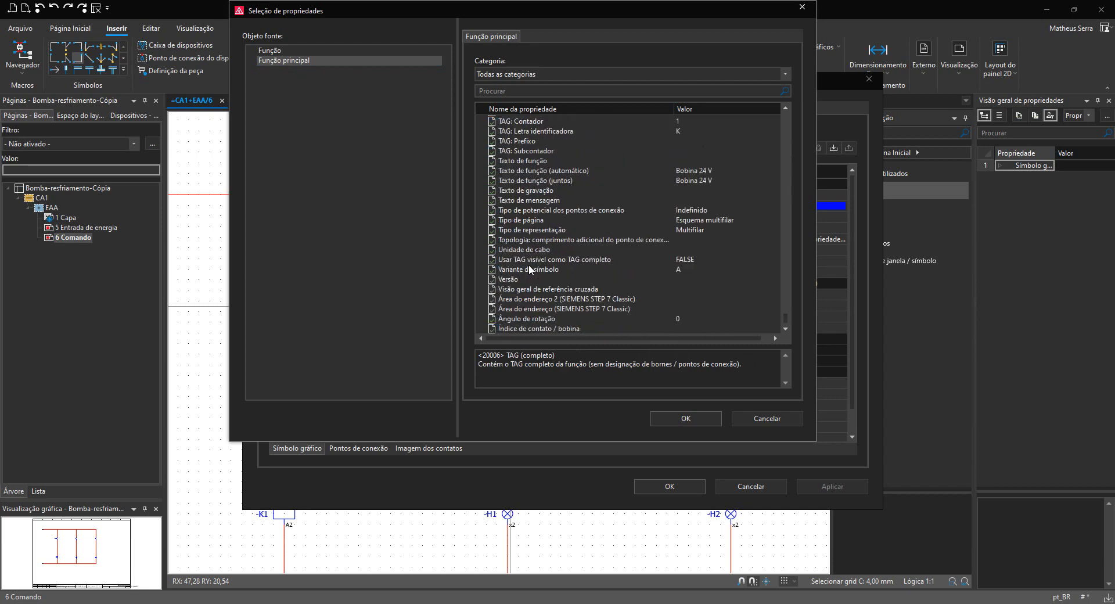
left_click(576, 179)
left_click(573, 172)
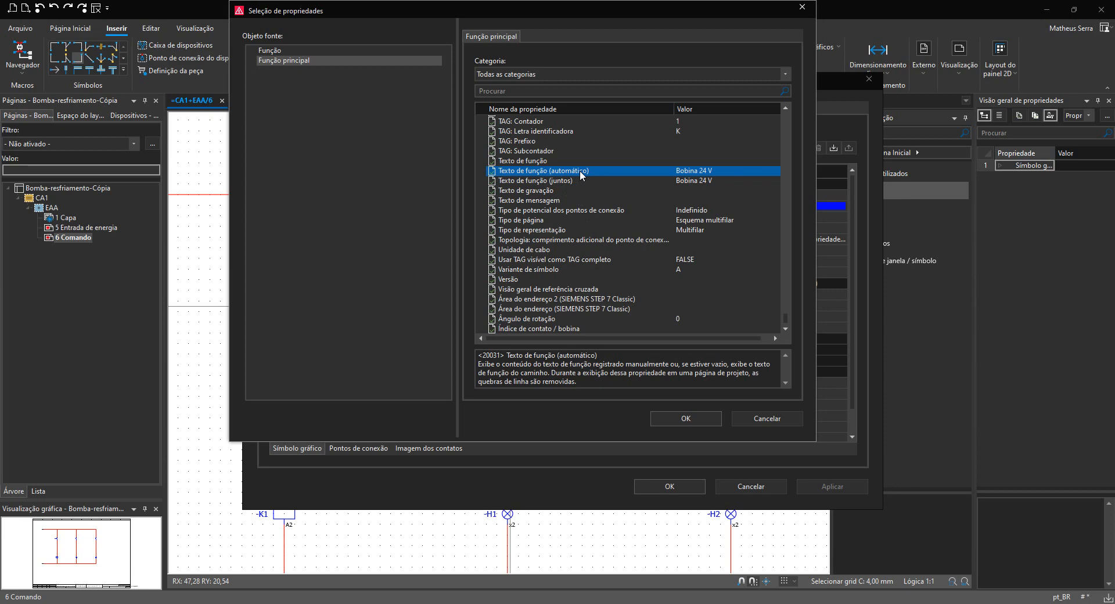
left_click(695, 418)
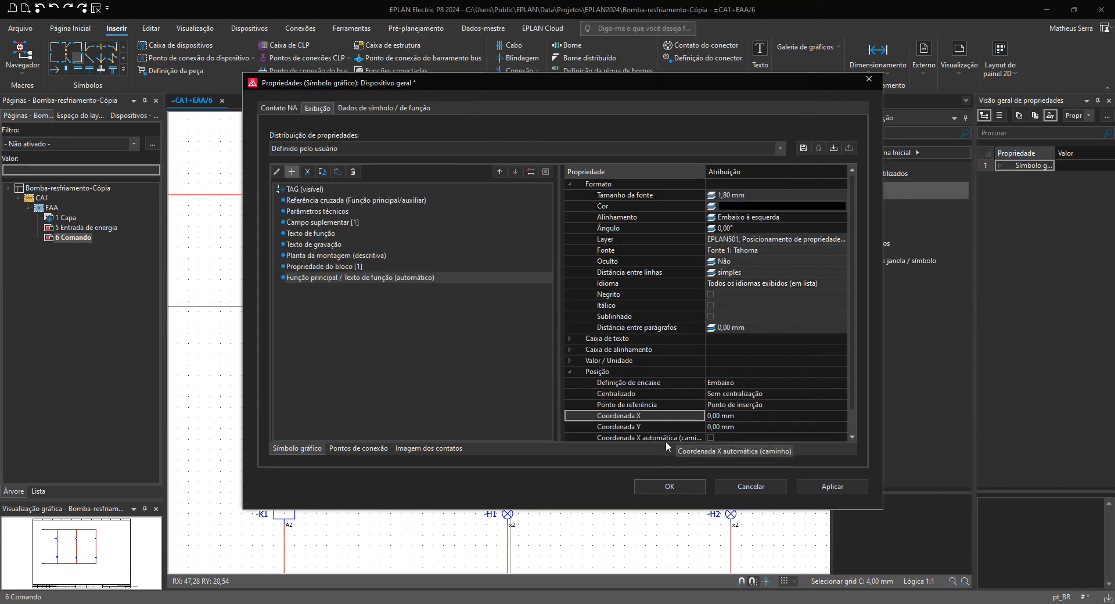
left_click(670, 486)
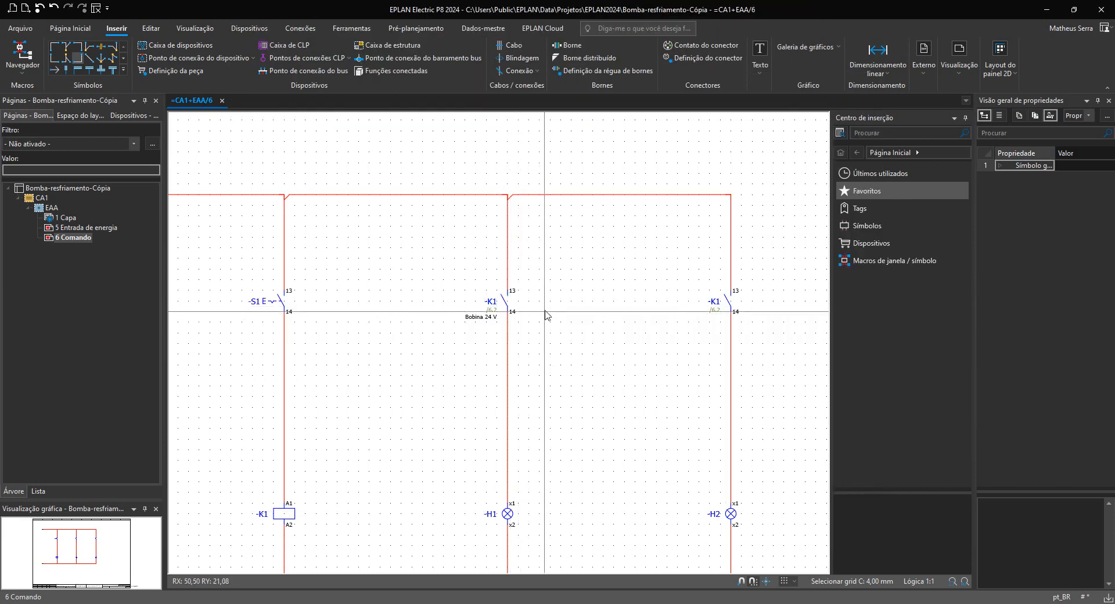
Step: Copy the format of the K1 contact above lamp H1 and assign it to the K1 contact above lamp H2
scroll(553, 298, "up", 5)
scroll(554, 298, "down", 5)
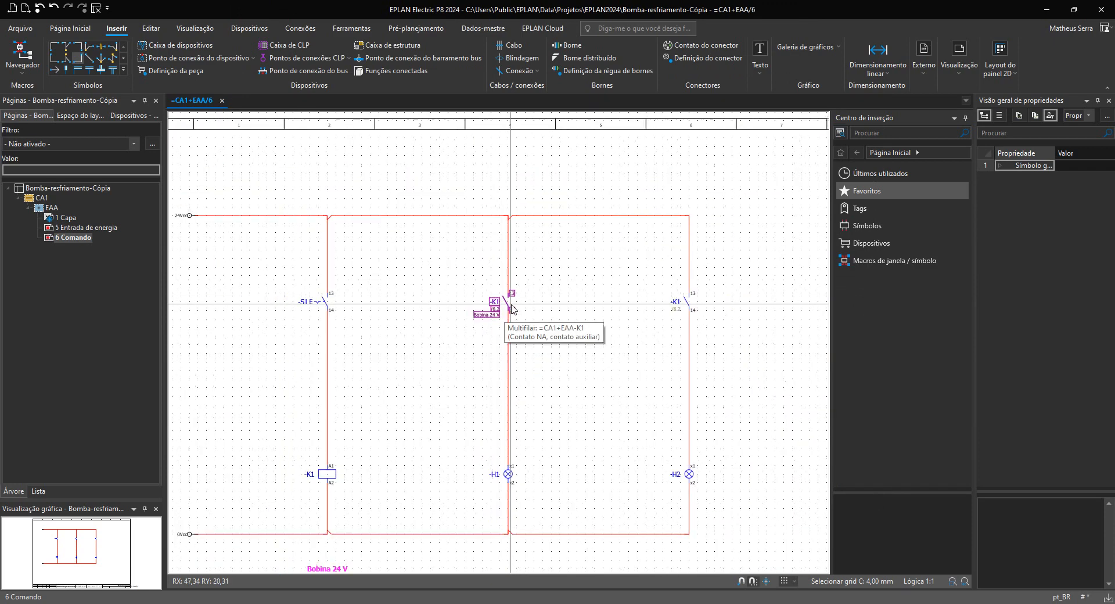
scroll(512, 309, "up", 3)
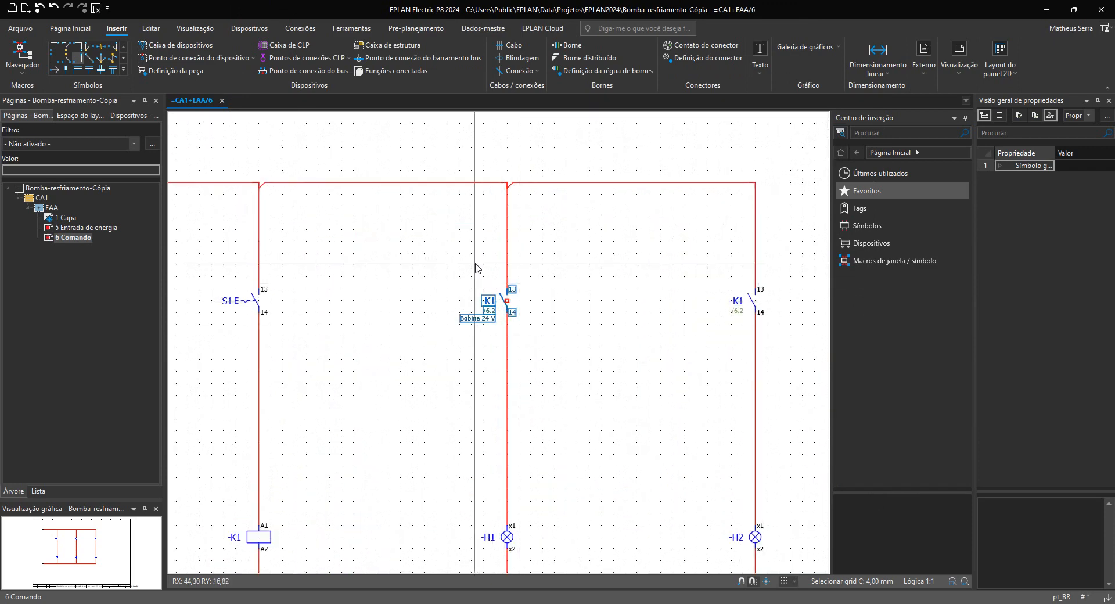
left_click(83, 31)
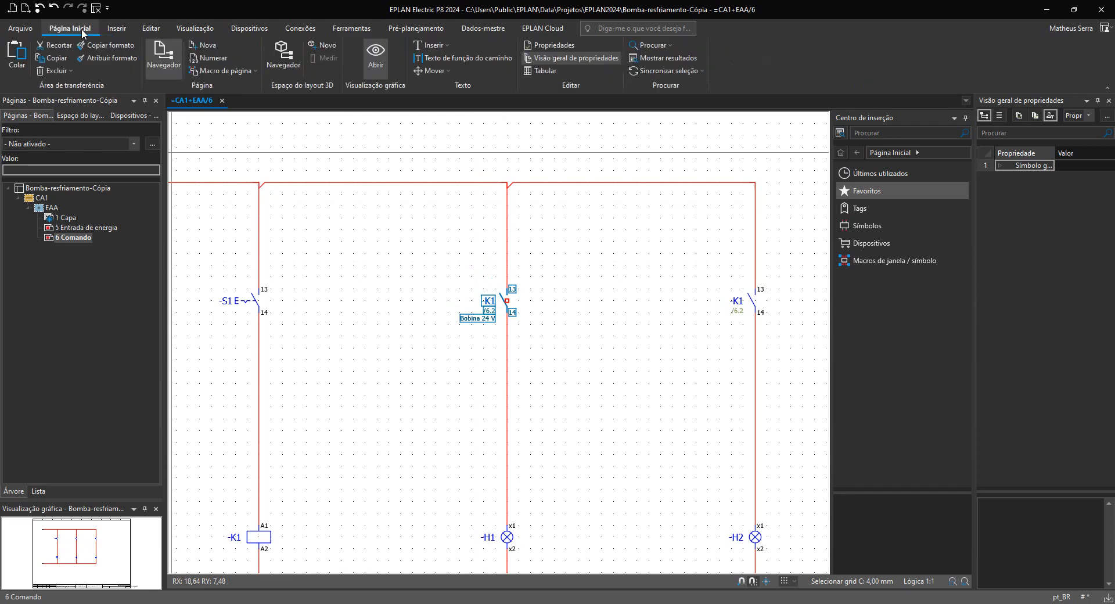
left_click(619, 256)
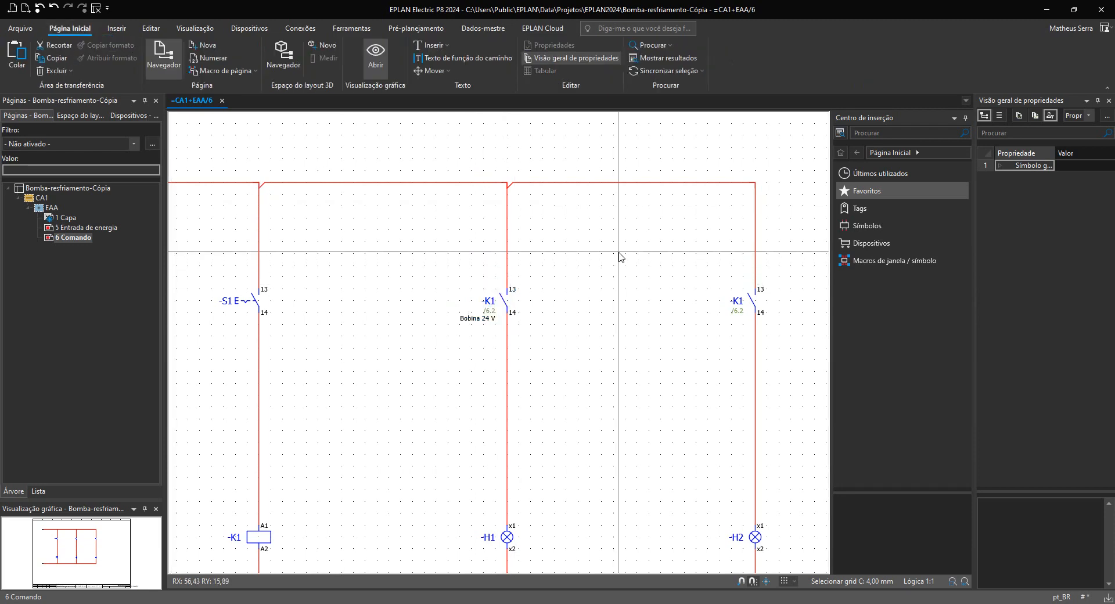
left_click_drag(619, 255, 787, 351)
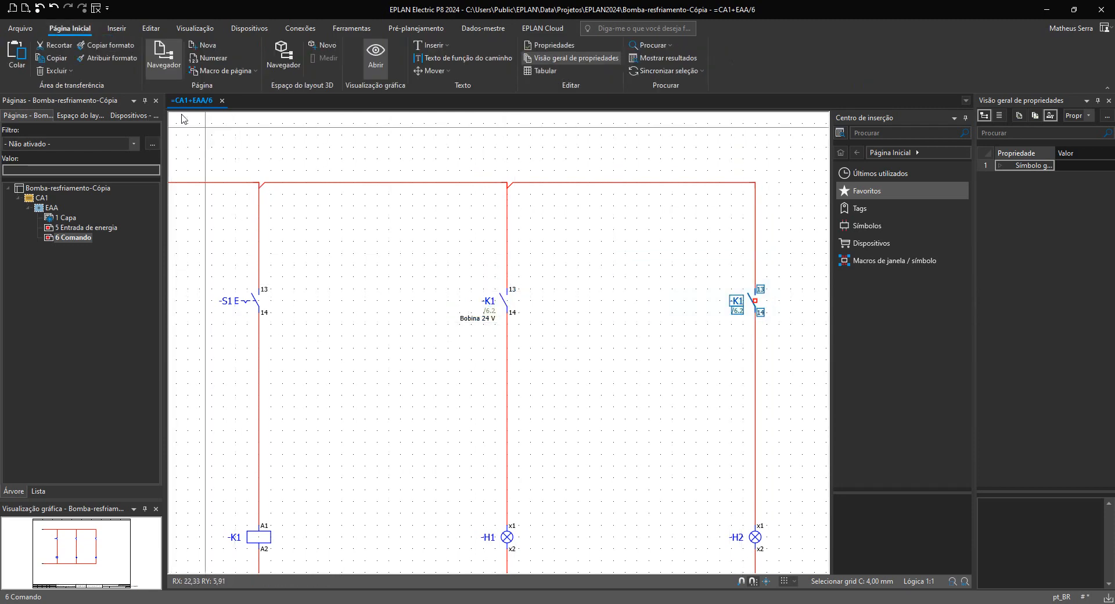
left_click(123, 62)
left_click(604, 306)
Step: Change the path function text below coil K1 to "Bobina principal"
scroll(603, 306, "down", 2)
scroll(601, 342, "up", 1)
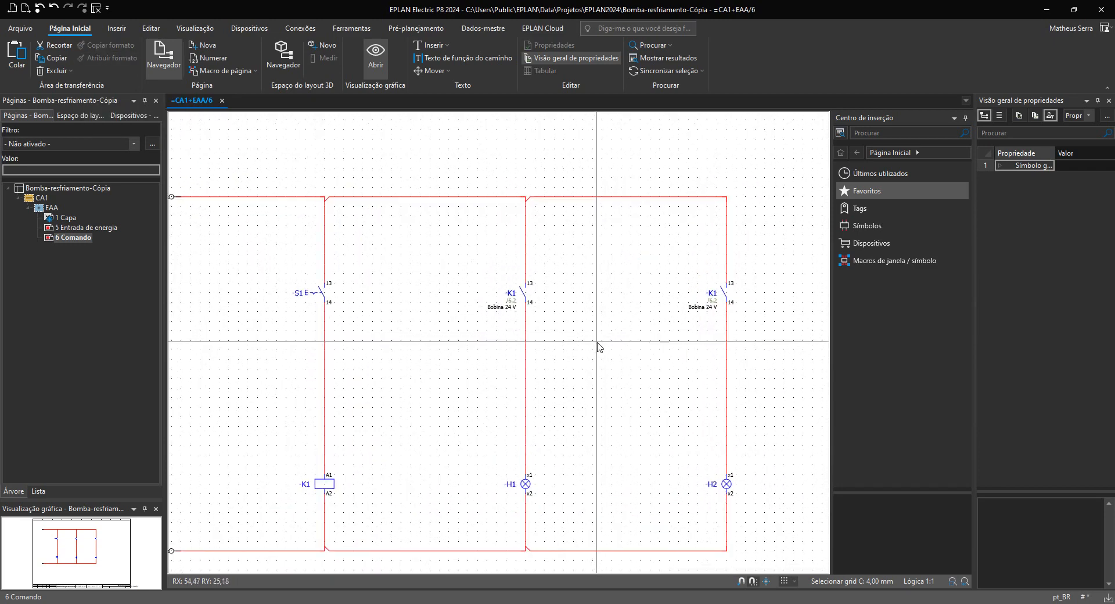
scroll(581, 347, "down", 1)
scroll(462, 348, "down", 2)
scroll(421, 445, "up", 1)
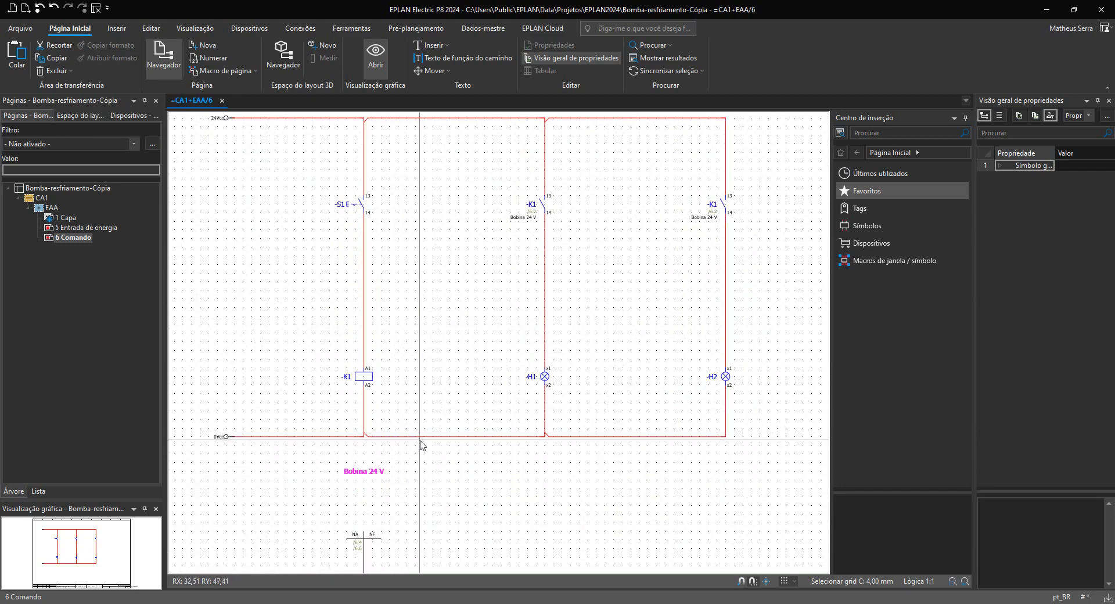
middle_click_drag(421, 445, 406, 481)
scroll(367, 506, "up", 1)
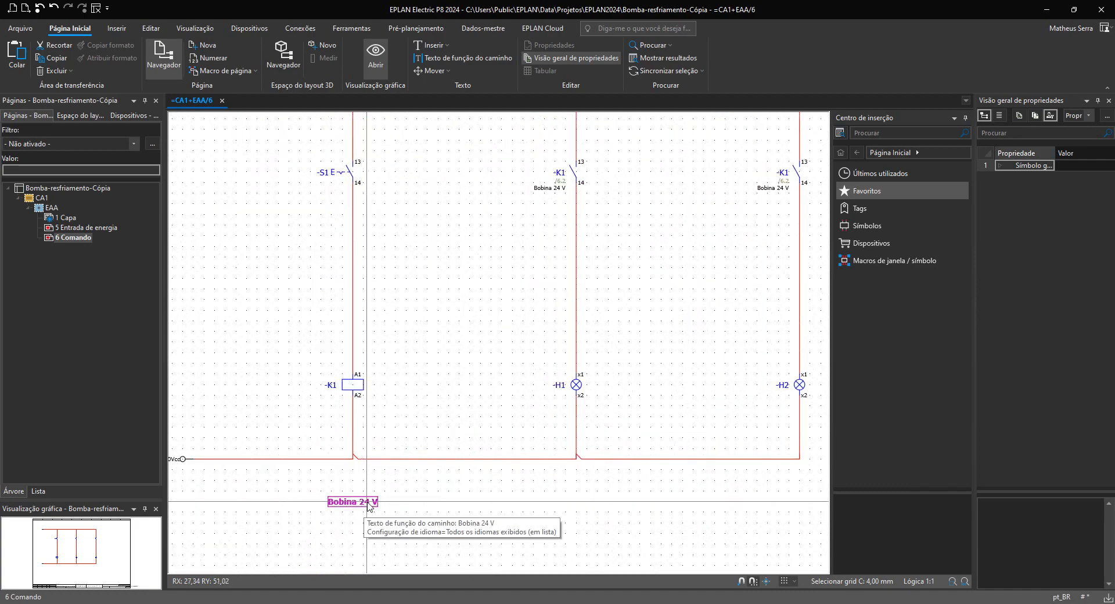
scroll(367, 505, "down", 2)
double_click(366, 502)
left_click(322, 166)
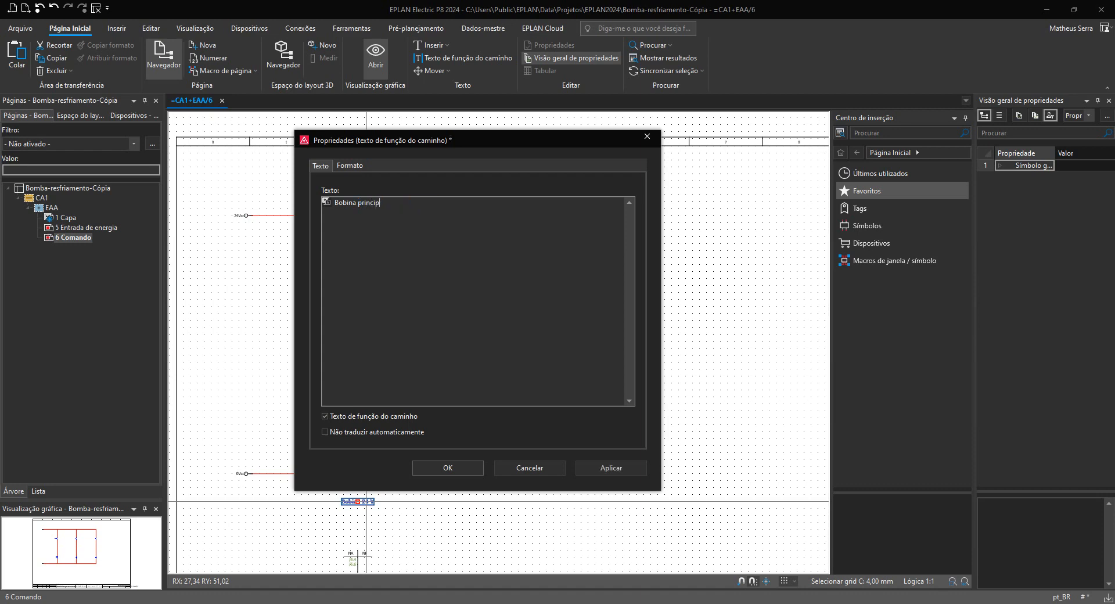
key("Return")
scroll(441, 370, "up", 1)
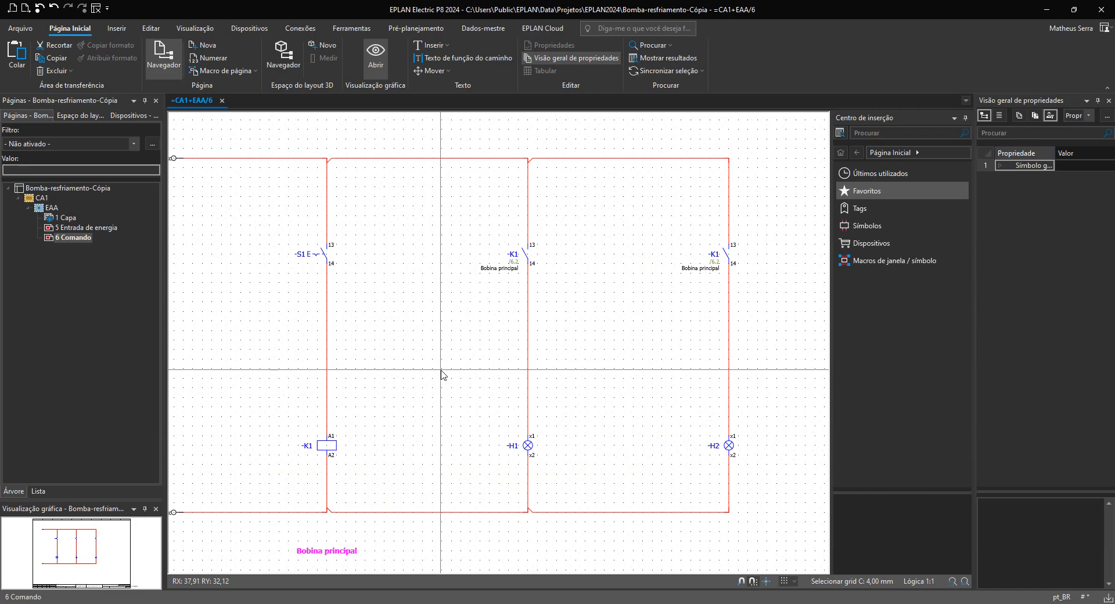
Step: Examine the function text labels on both K1 contacts and their relation to the K1 coil
scroll(441, 370, "up", 1)
left_click_drag(419, 241, 817, 314)
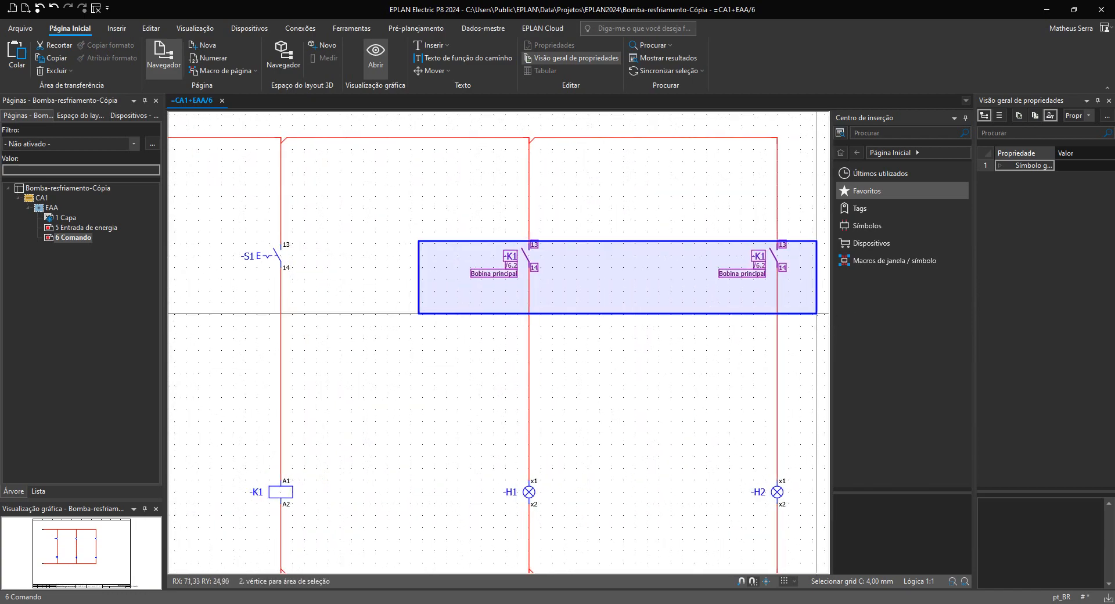
left_click(817, 314)
scroll(817, 313, "down", 1)
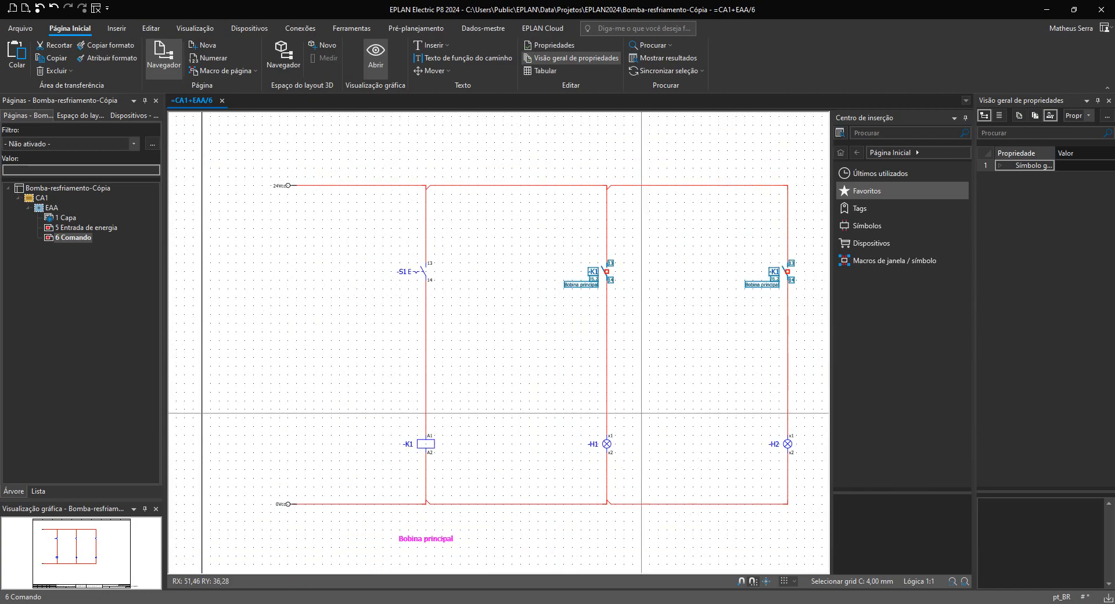
left_click(429, 445)
left_click(532, 254)
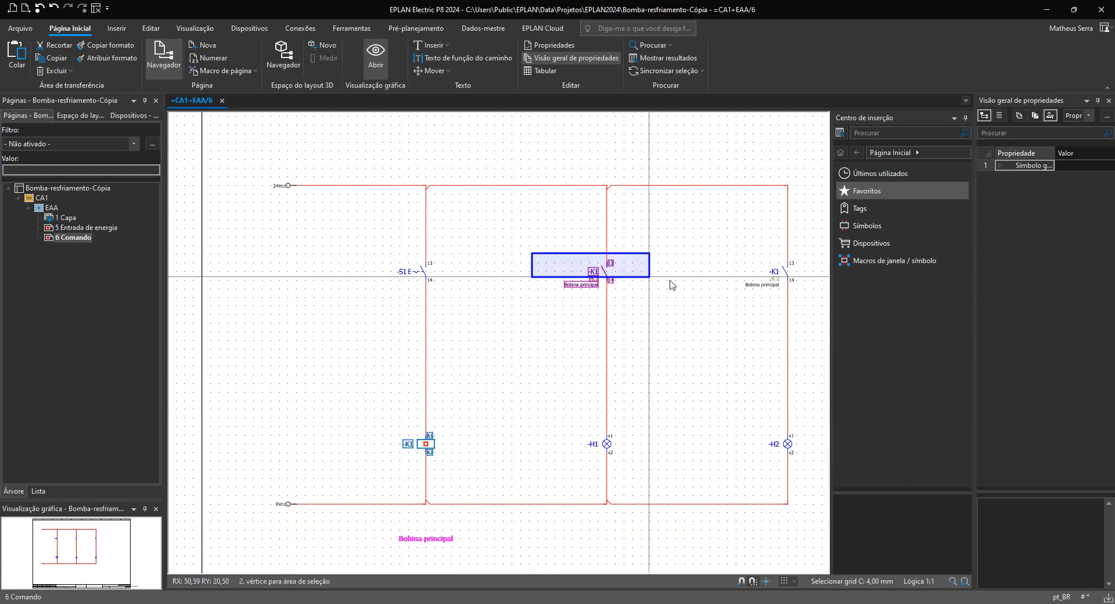
left_click(806, 303)
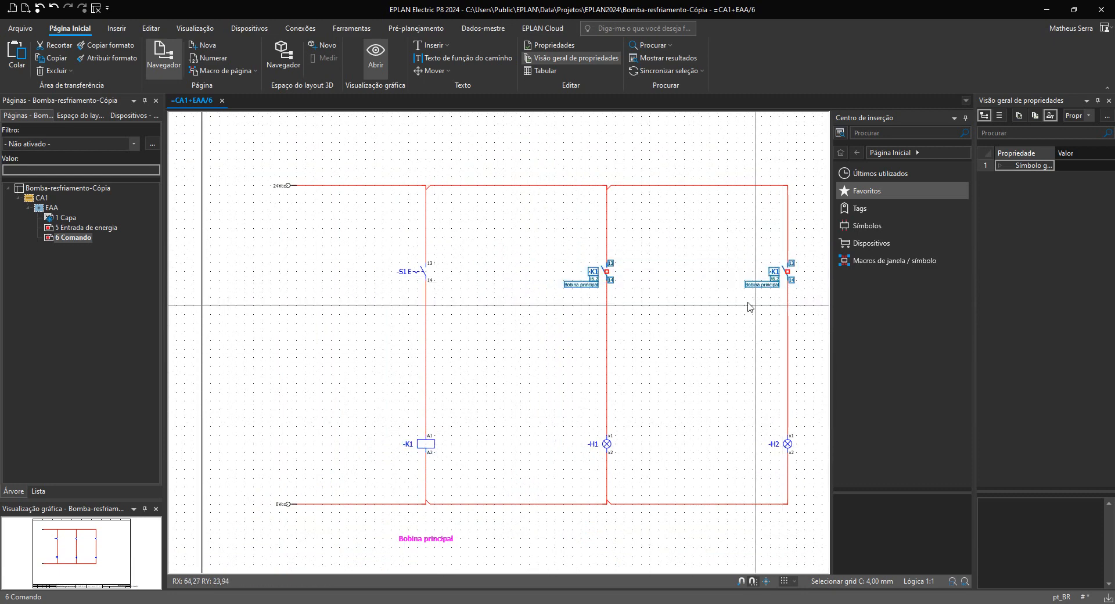
left_click(527, 251)
left_click(748, 300)
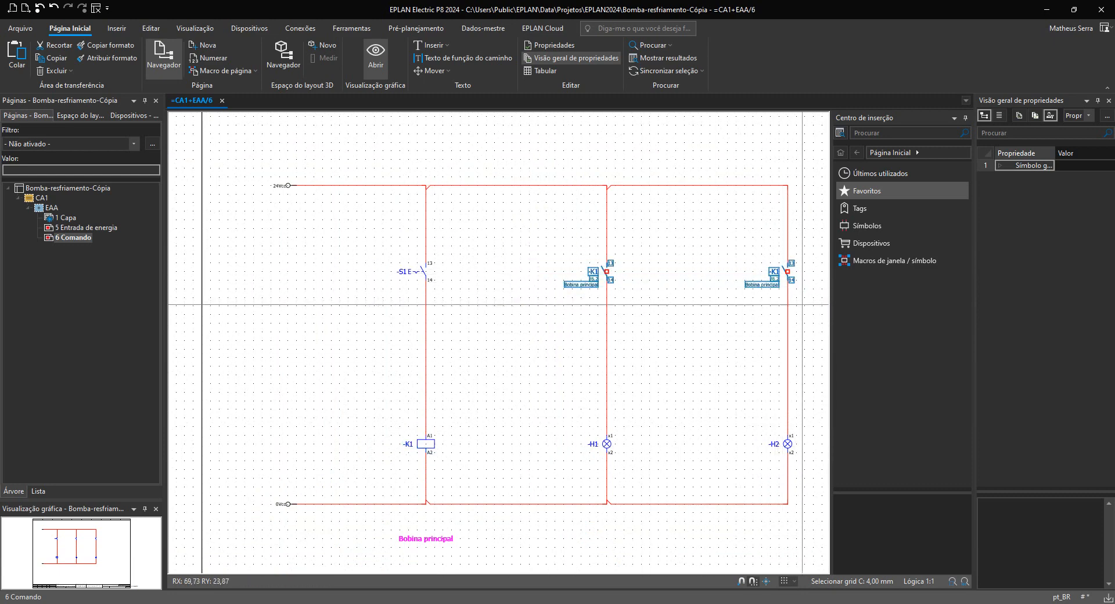
left_click(493, 373)
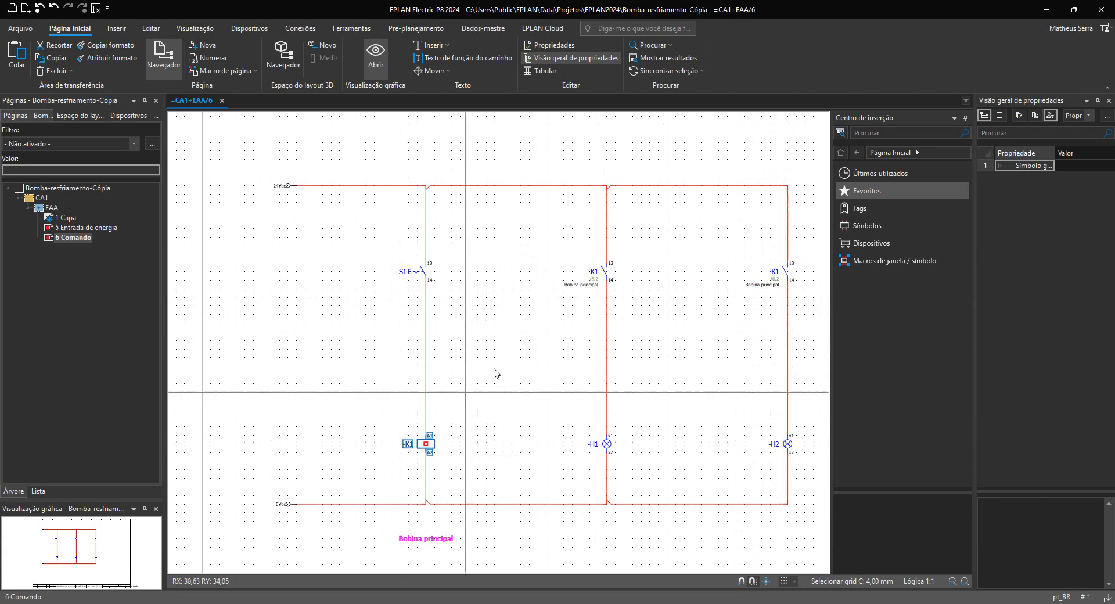
Step: Show the insertion points and move the "Bobina principal" path function text slightly left, out of line with coil K1's insertion point
scroll(465, 413, "down", 2)
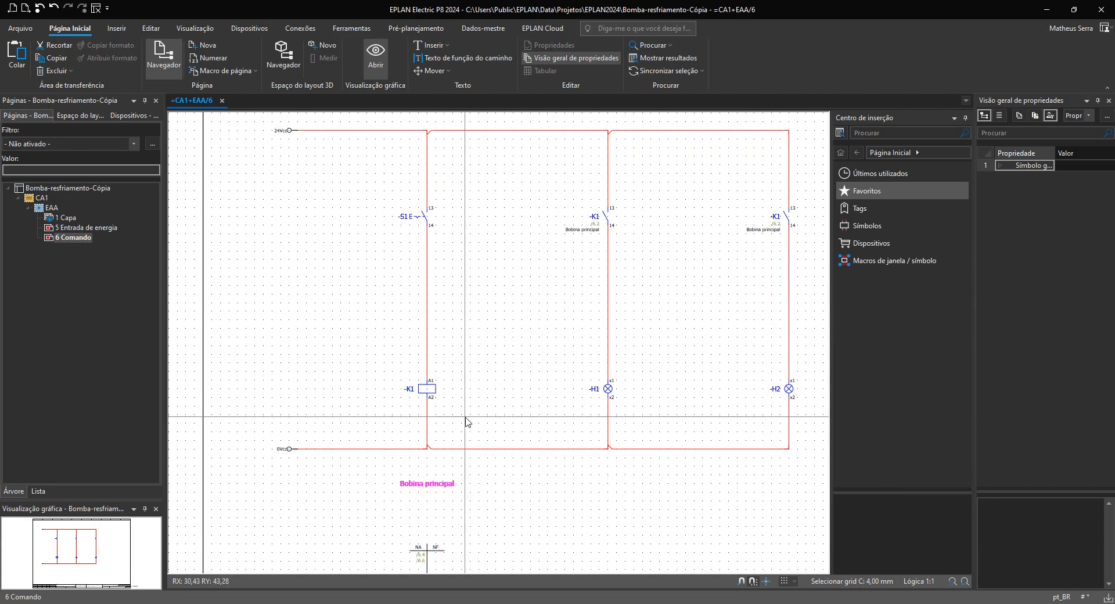
middle_click_drag(466, 413, 494, 440)
left_click(477, 514)
scroll(477, 515, "up", 5)
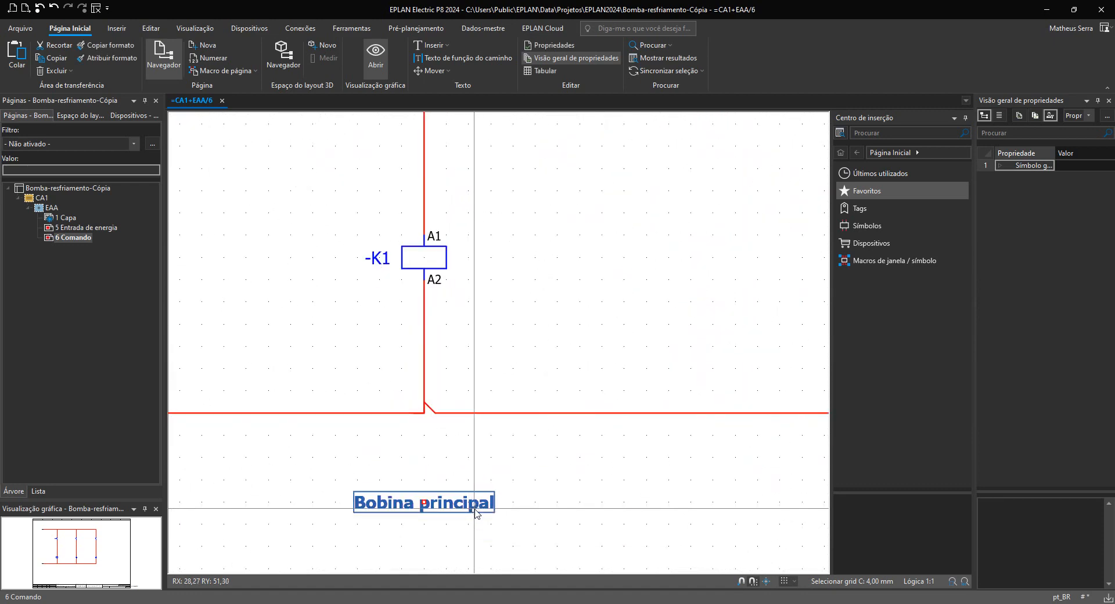
scroll(476, 514, "down", 3)
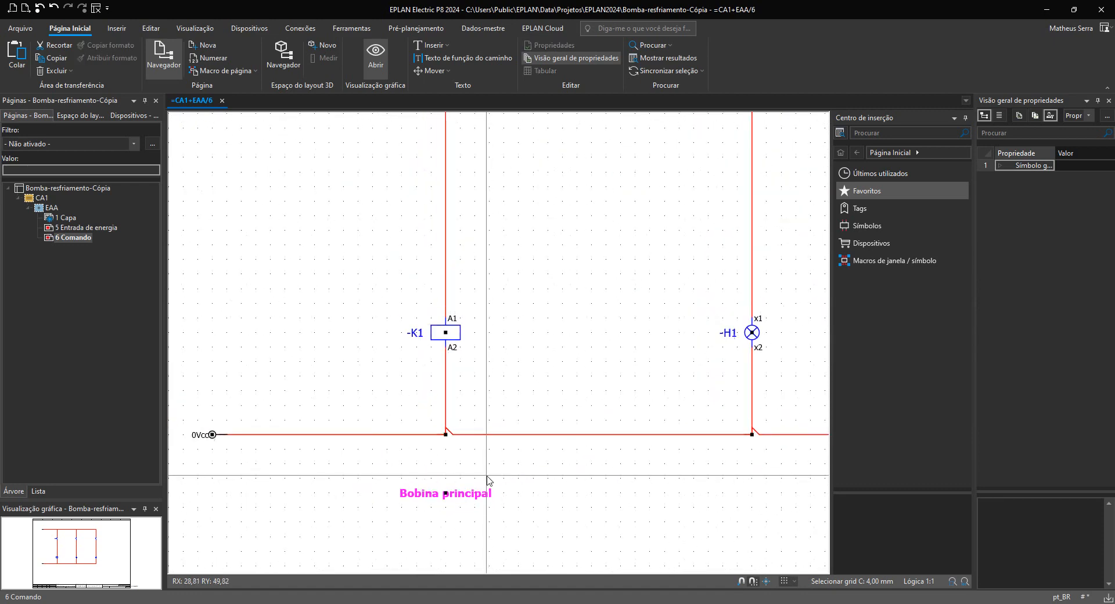
left_click_drag(427, 464, 445, 510)
Step: Check the labels of both K1 contacts with the path function text offset from the coil
scroll(471, 522, "down", 1)
scroll(463, 372, "down", 2)
middle_click_drag(488, 331, 449, 396)
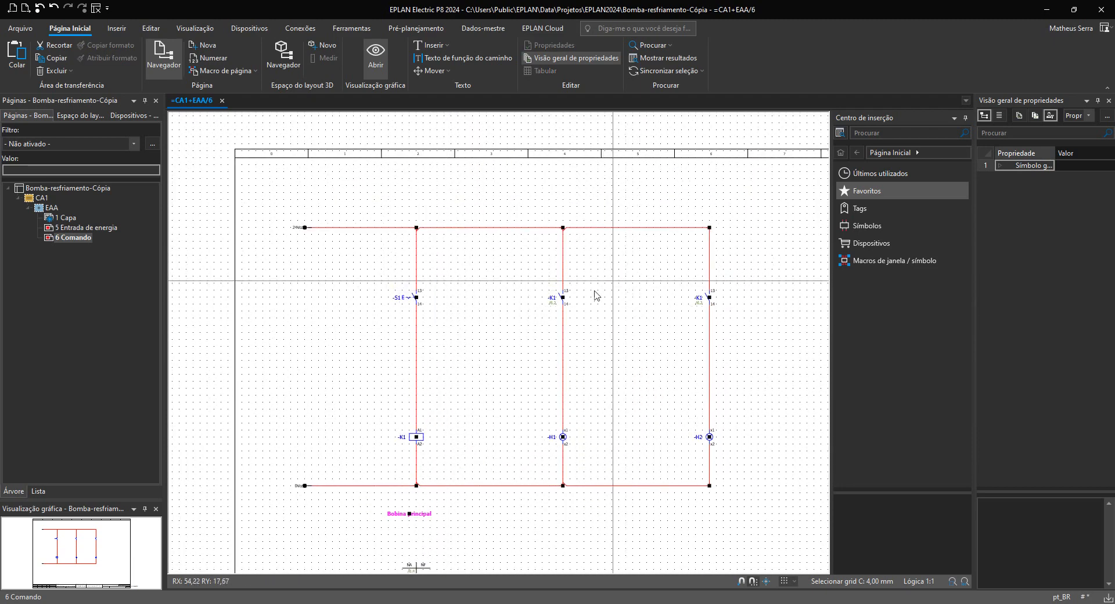
scroll(594, 295, "up", 1)
middle_click_drag(463, 356, 480, 323)
scroll(481, 324, "down", 1)
scroll(416, 510, "up", 4)
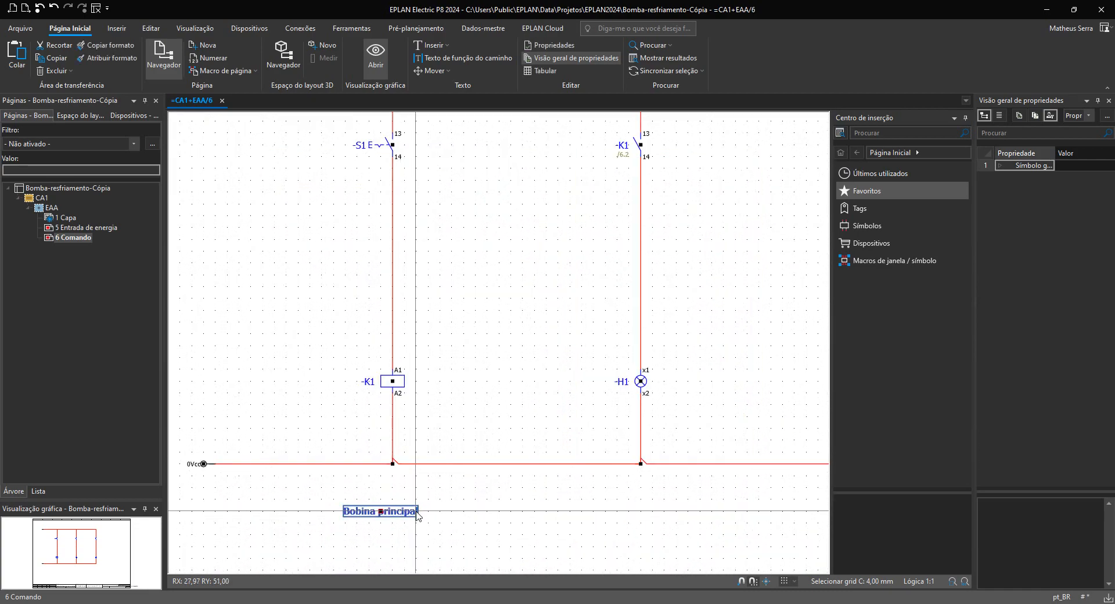
Step: Examine the path function text's insertion point against coil K1, its circuit branch and the page's column header
left_click_drag(381, 511, 390, 516)
scroll(485, 460, "down", 3)
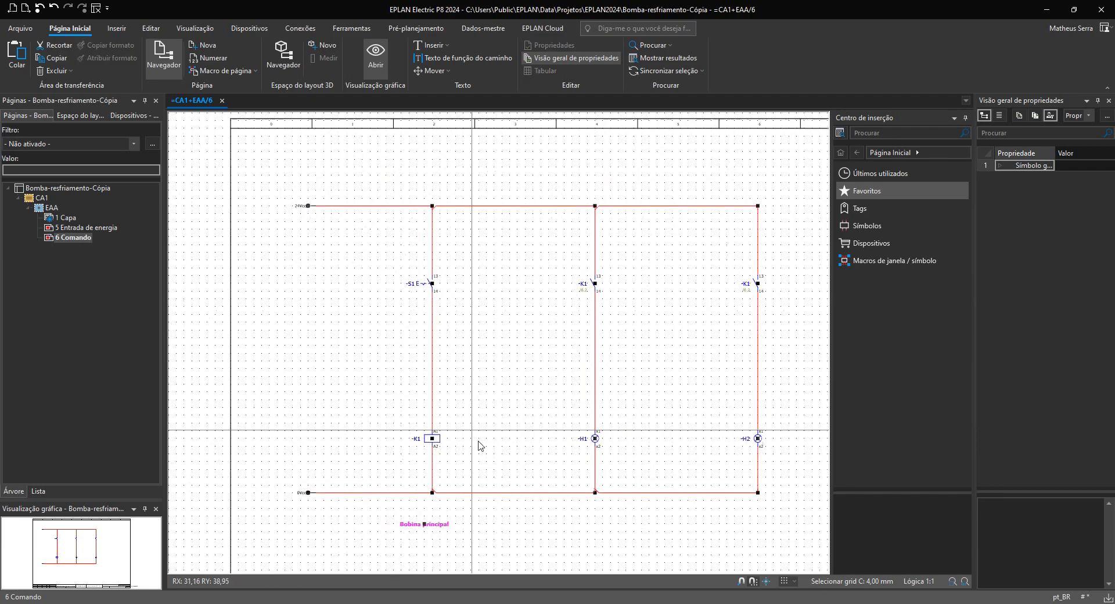
scroll(446, 526, "up", 2)
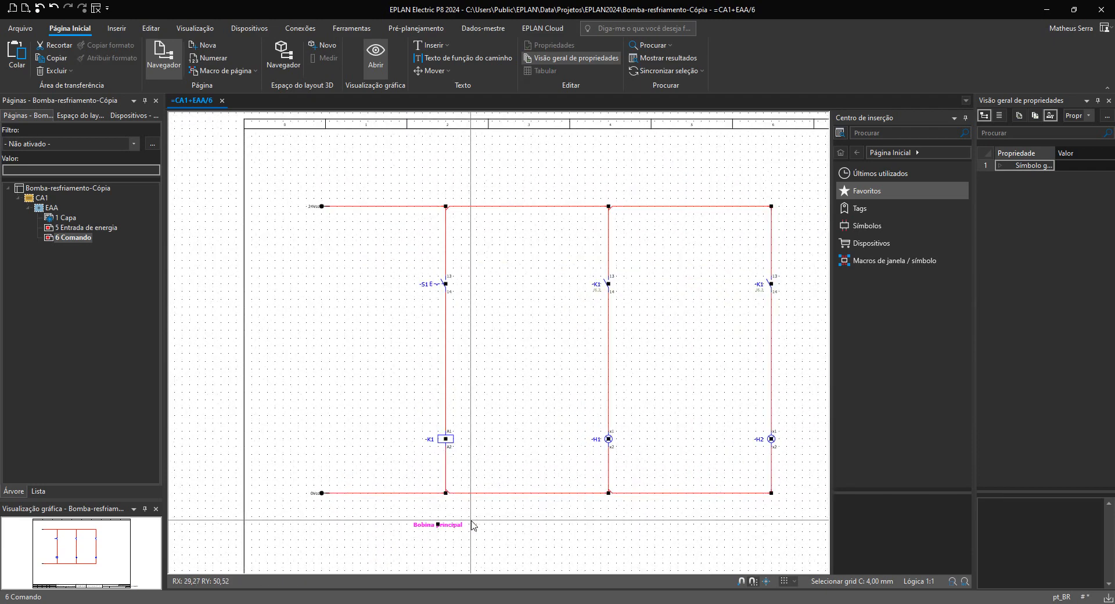
middle_click_drag(405, 349, 423, 368)
scroll(423, 367, "down", 1)
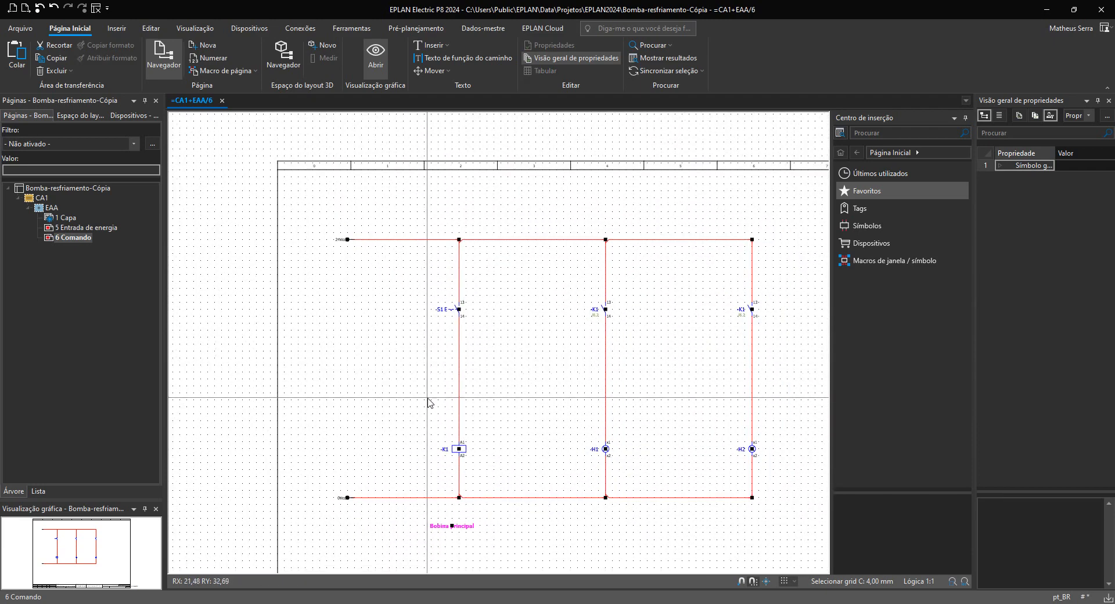
left_click_drag(439, 139, 475, 208)
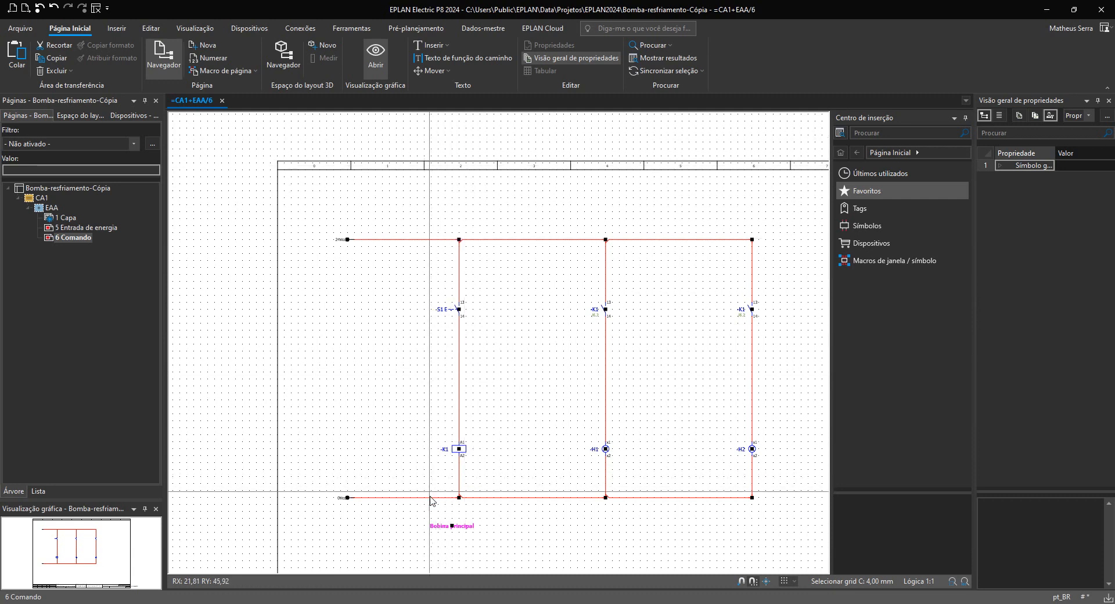
left_click_drag(429, 512, 466, 532)
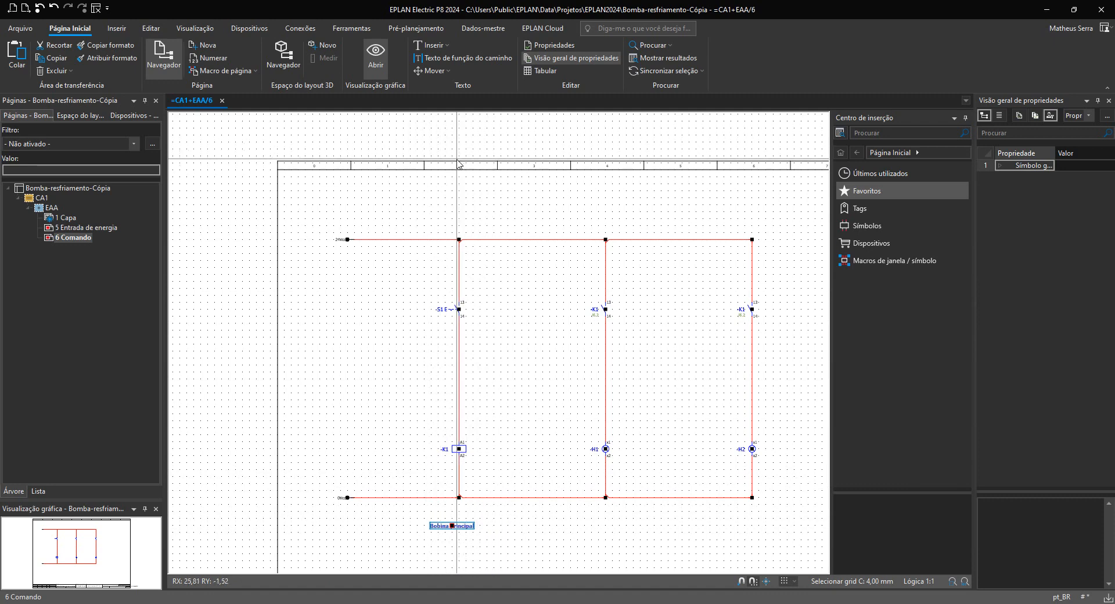
left_click_drag(557, 290, 569, 309)
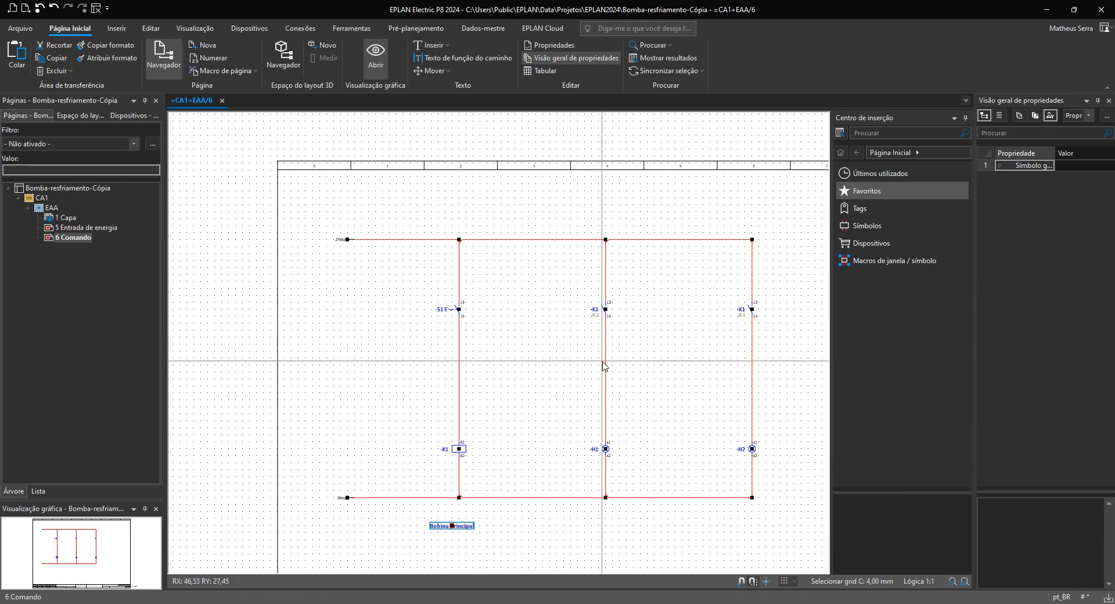
Step: Display the page's path lines temporarily and examine the column that holds coil K1 and its path function text
left_click(205, 29)
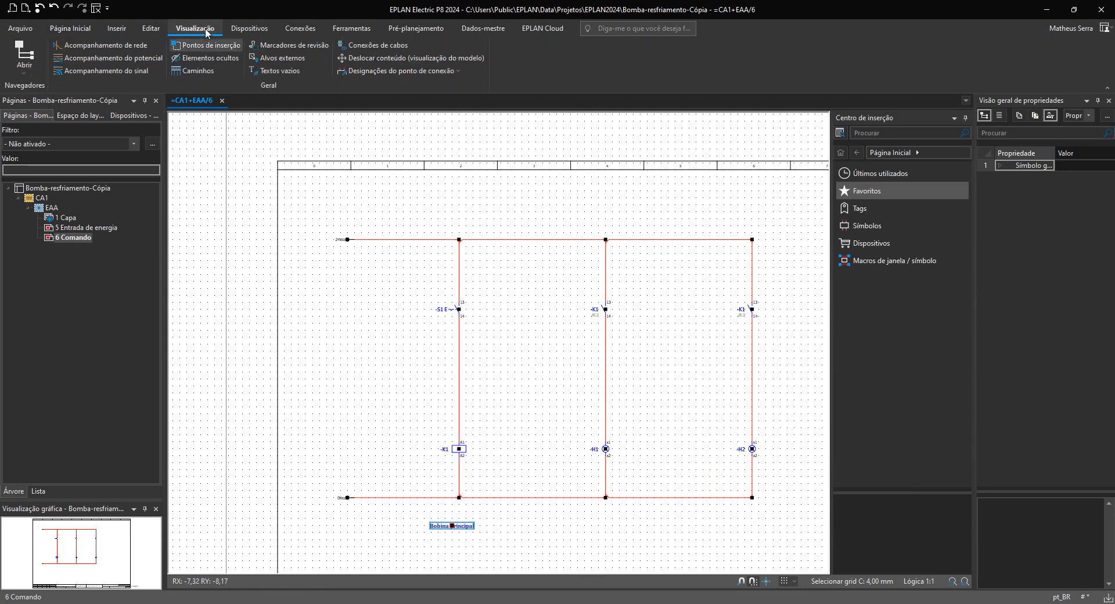
left_click(201, 71)
scroll(411, 205, "down", 4)
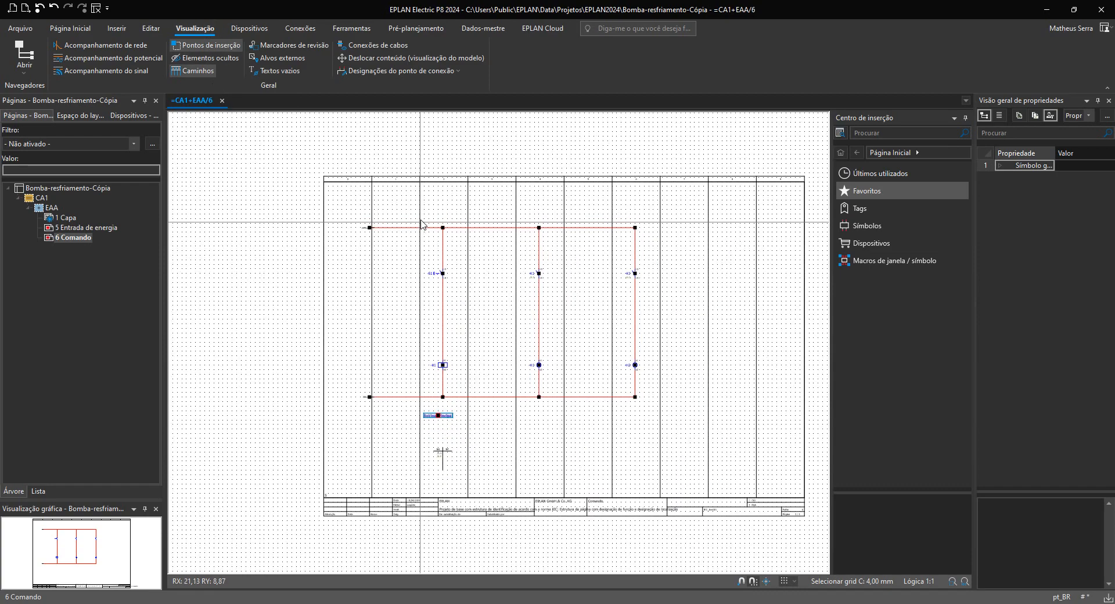
scroll(354, 169, "up", 6)
left_click_drag(331, 168, 567, 209)
scroll(438, 207, "down", 5)
middle_click_drag(566, 209, 485, 212)
left_click_drag(484, 212, 821, 221)
left_click(198, 71)
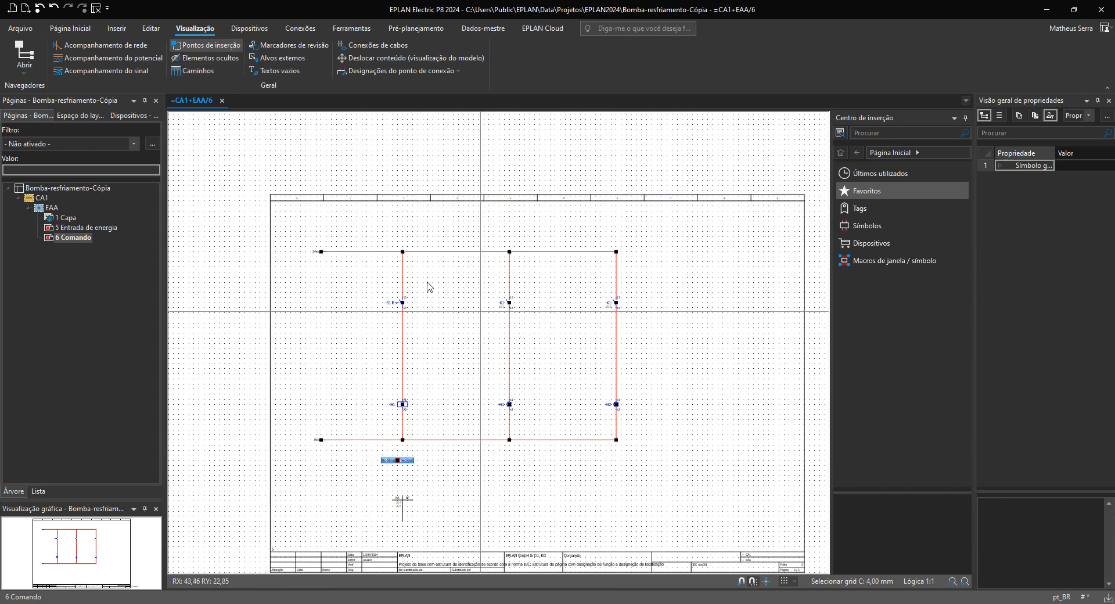
scroll(360, 238, "up", 3)
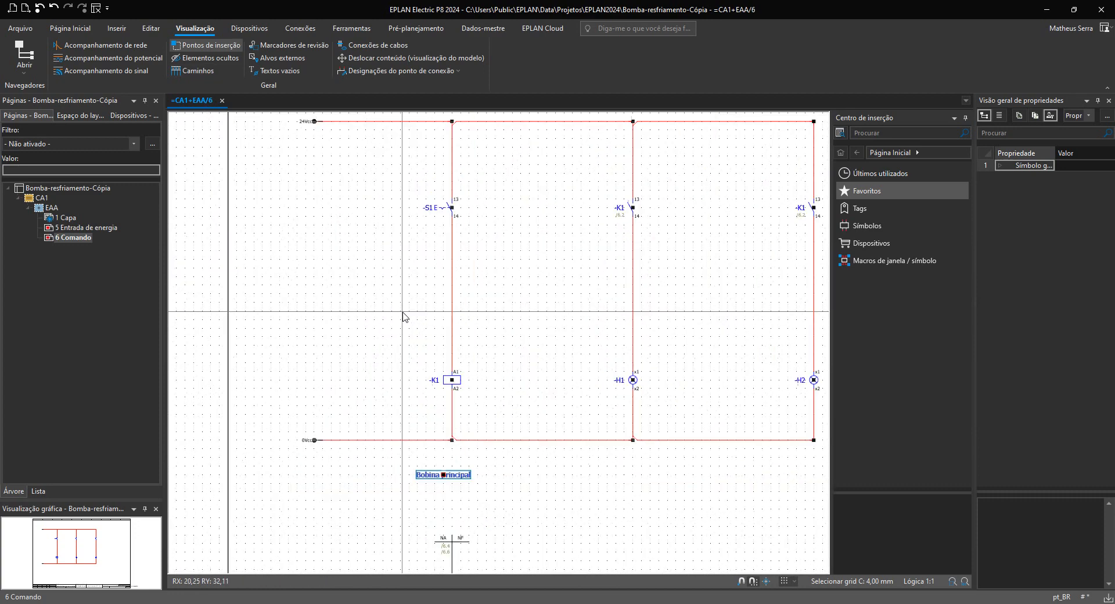
scroll(402, 312, "down", 1)
middle_click_drag(490, 330, 502, 389)
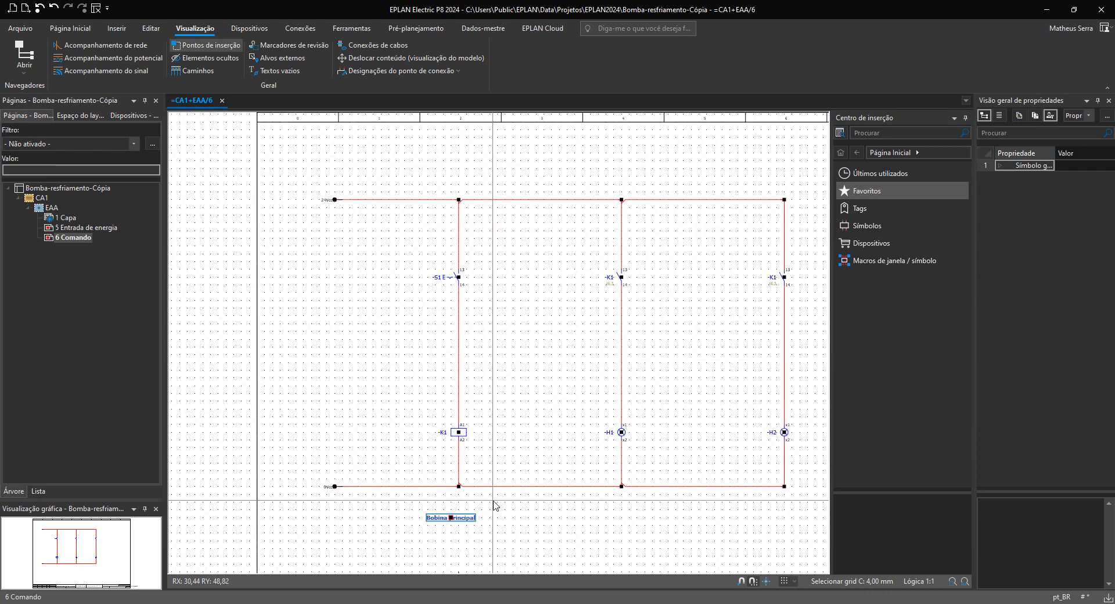
Step: Enable "Expandir o texto de função do caminho para o caminho" in the Bomba-resfriamento-Cópia project's general graphical editing settings
left_click(69, 28)
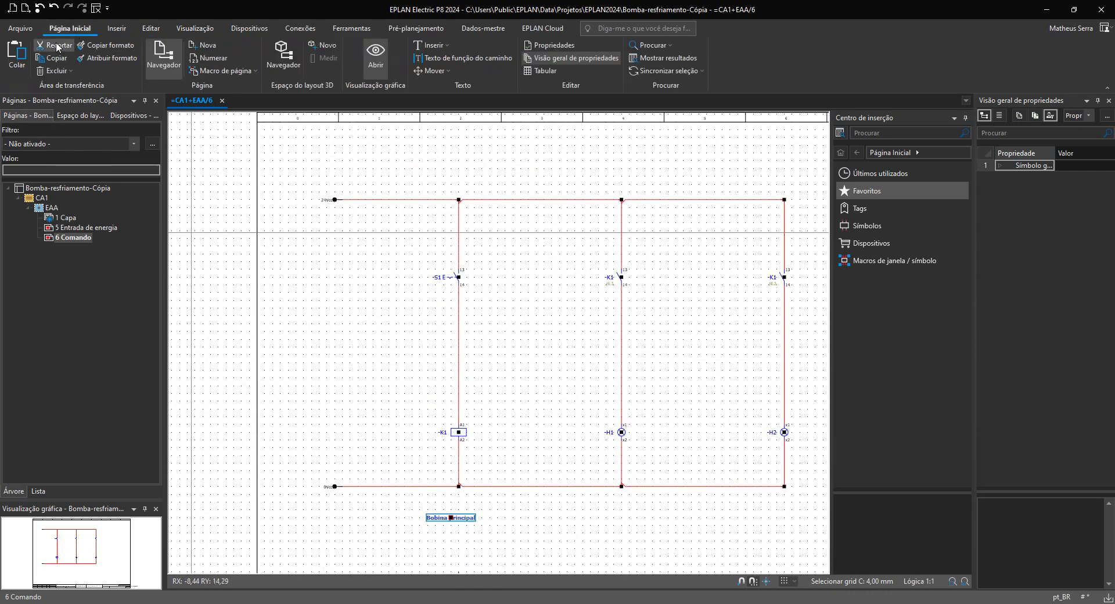
left_click(29, 29)
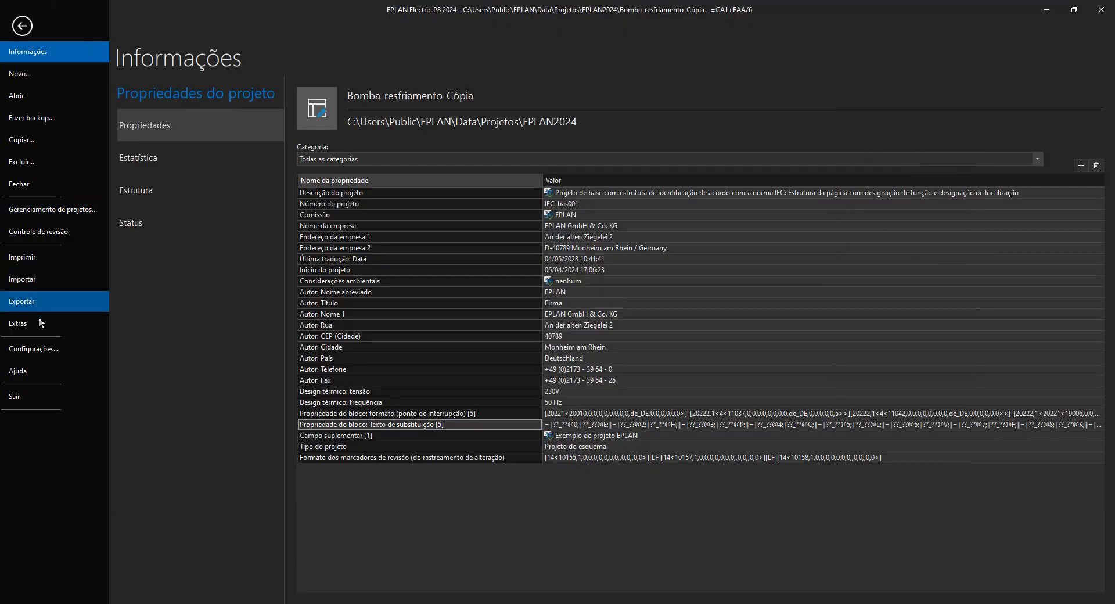
left_click(43, 347)
left_click(263, 138)
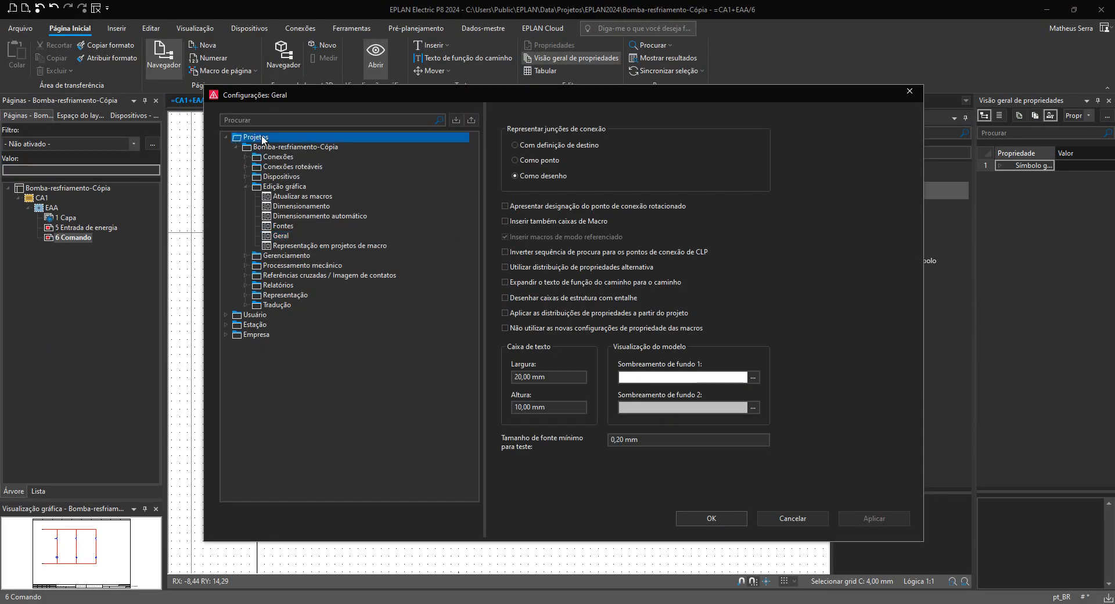
left_click(277, 148)
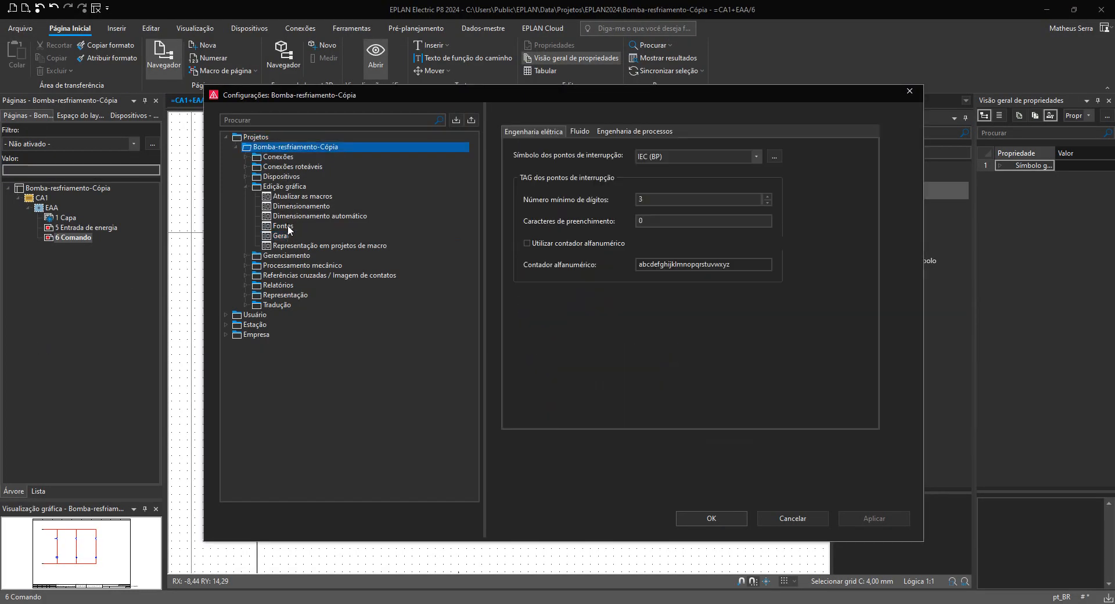
left_click(278, 187)
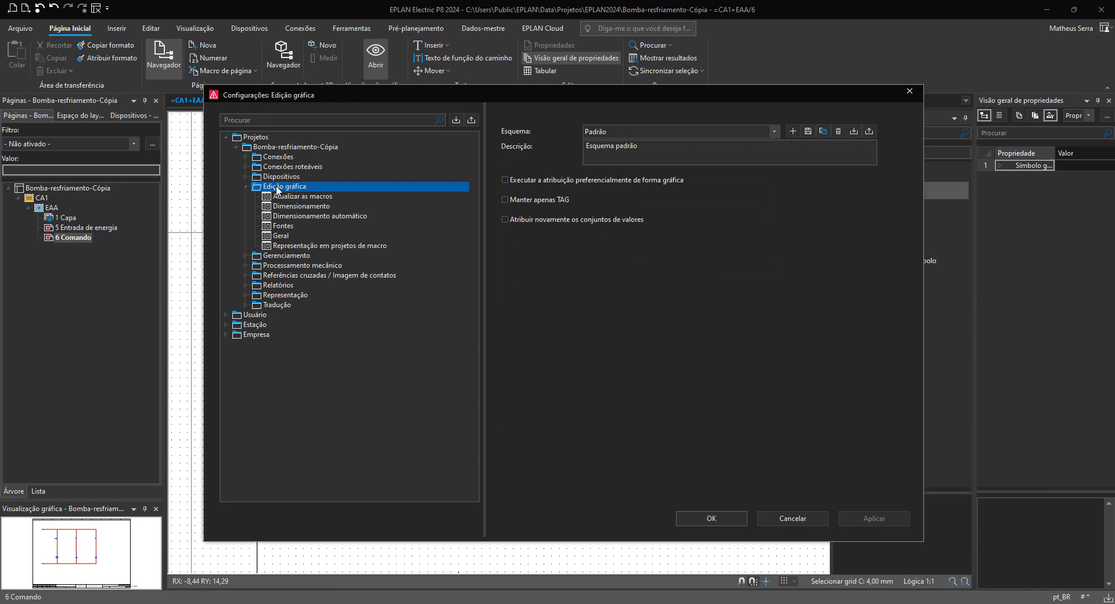
left_click(282, 235)
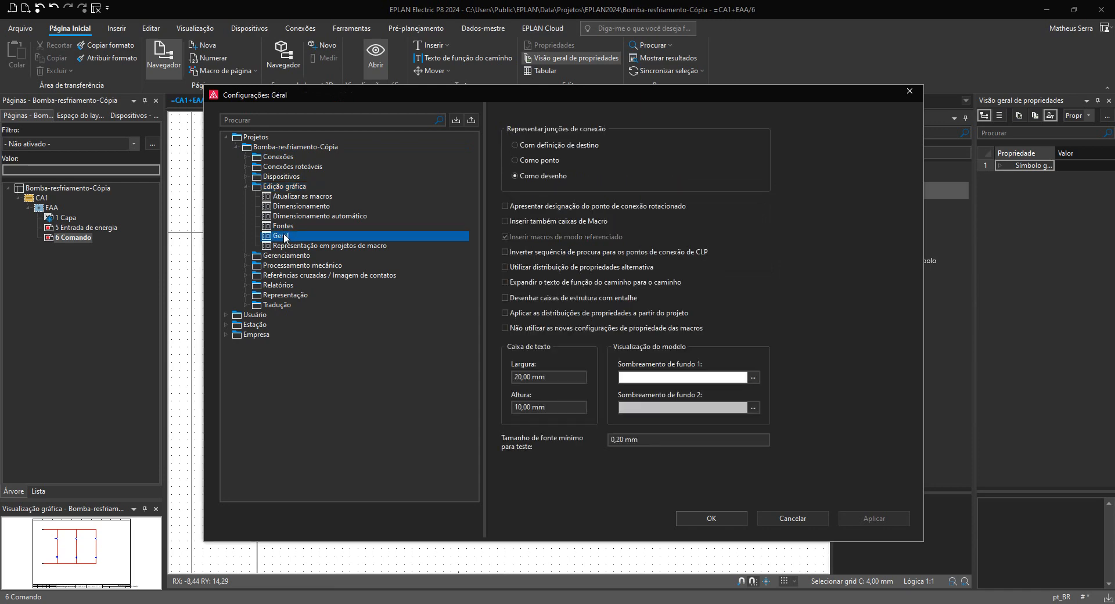
left_click(557, 285)
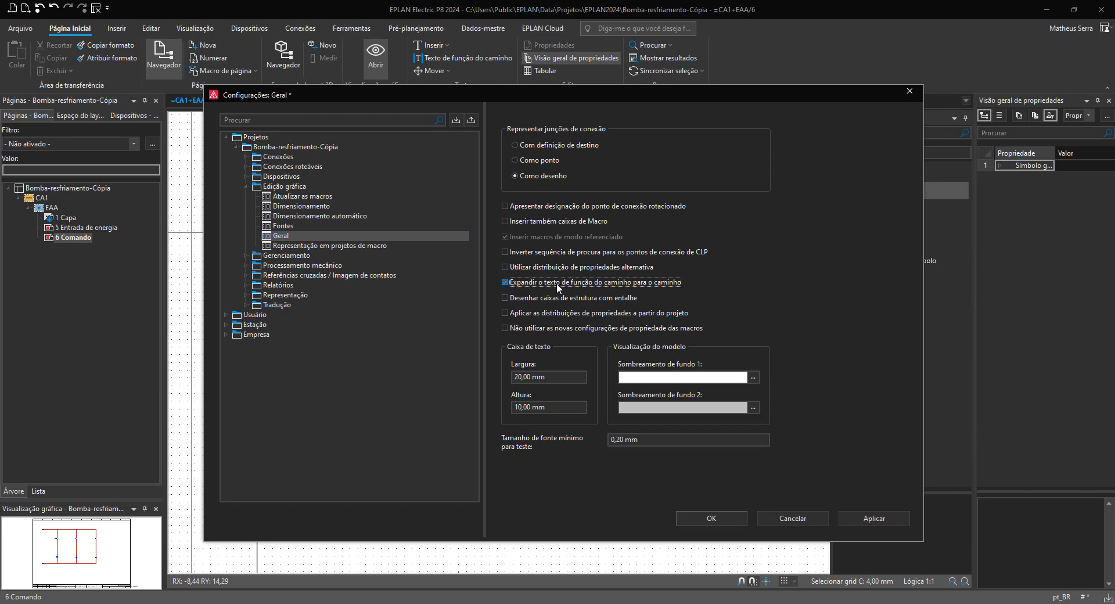
left_click(711, 518)
left_click(570, 510)
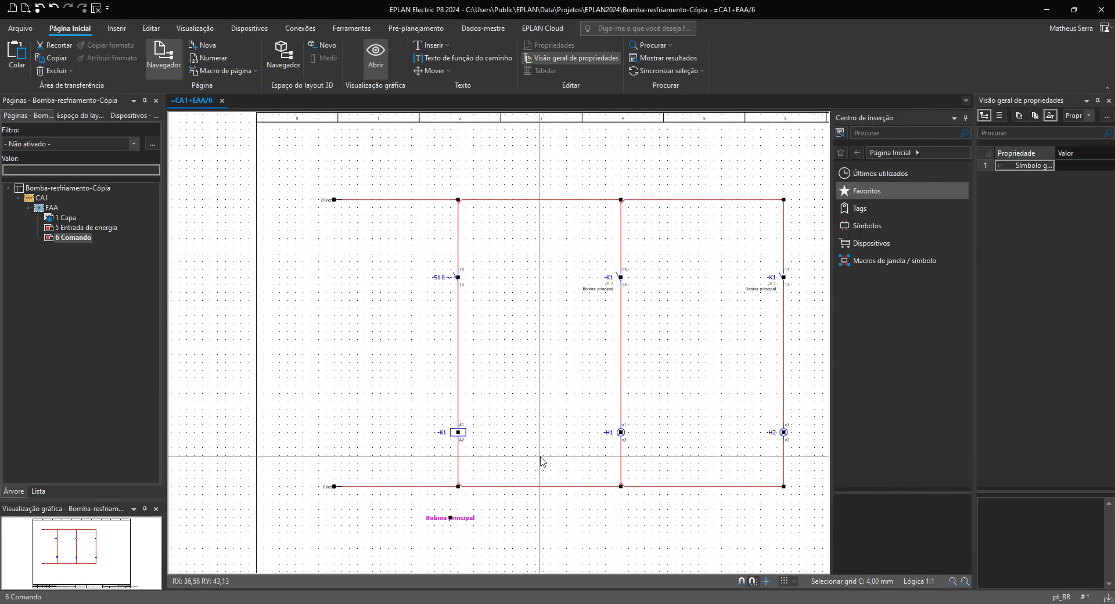
Step: Check the function text labels on both K1 contacts against the "Bobina principal" text offset from coil K1
scroll(596, 342, "down", 3)
scroll(557, 276, "up", 4)
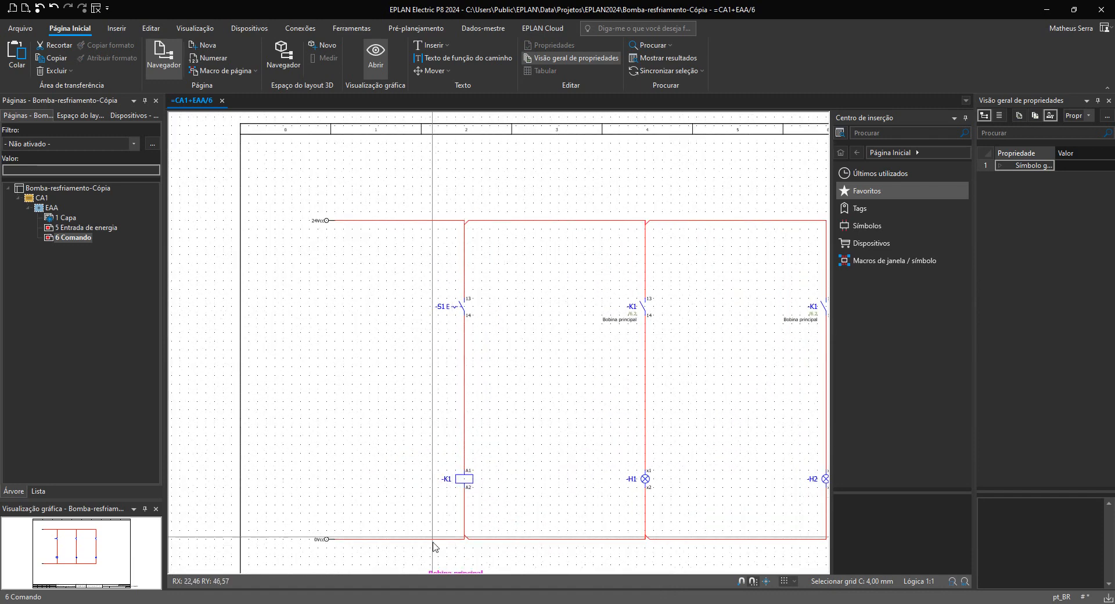
middle_click_drag(463, 522, 476, 453)
left_click(471, 503)
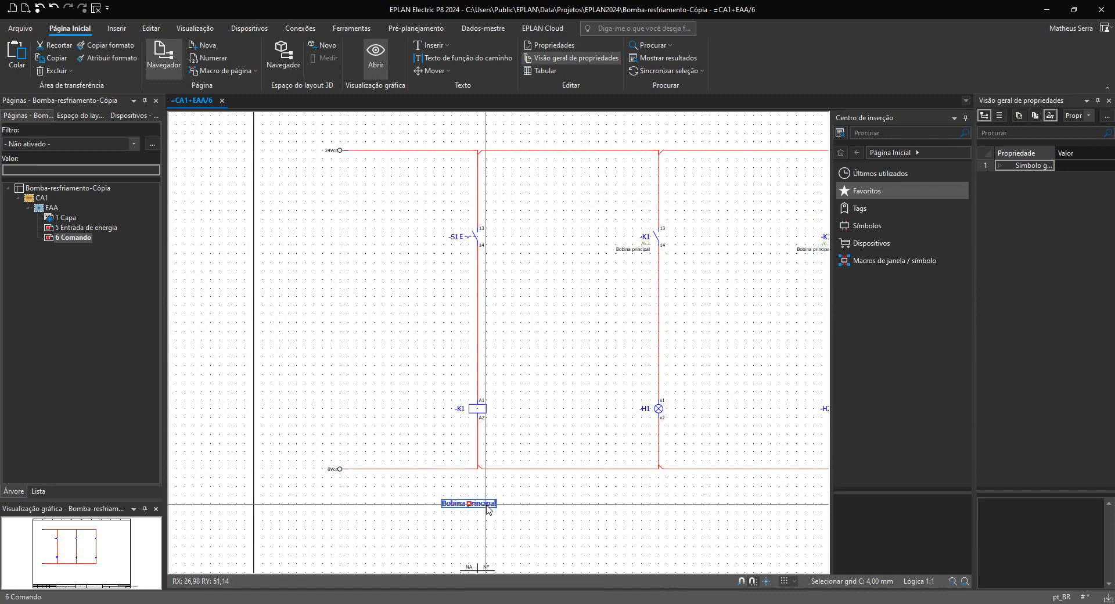
scroll(471, 503, "down", 1)
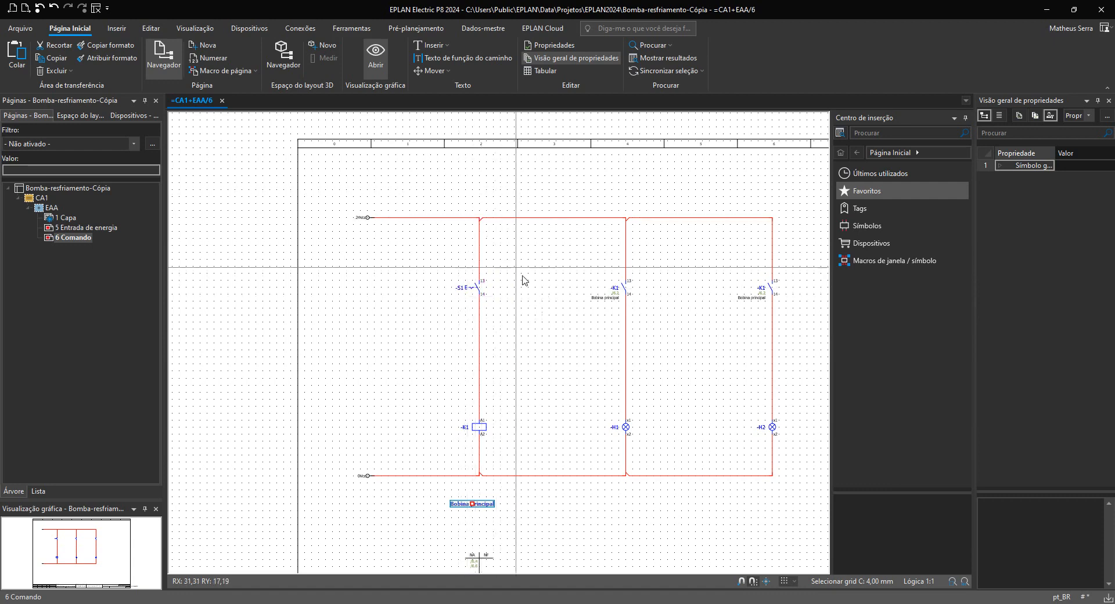
scroll(575, 291, "up", 1)
scroll(575, 259, "down", 1)
Step: Move the "Bobina principal" path function text left into column 1, outside coil K1's path
key("Escape")
left_click_drag(487, 504, 408, 512)
key("Escape")
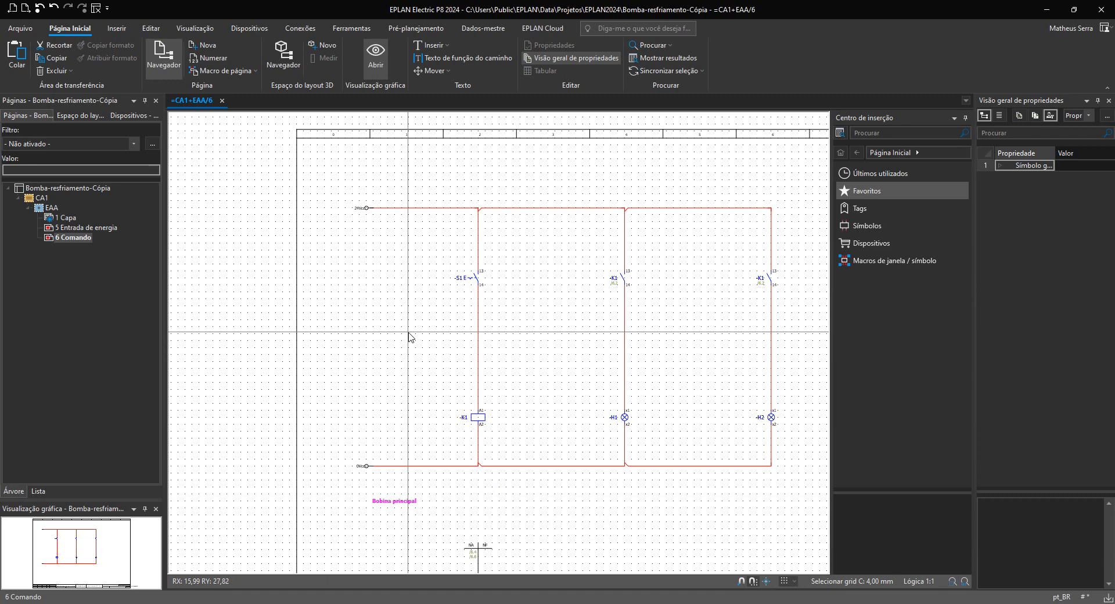
Step: Move the "Bobina principal" path function text back into column 2 and align it below coil K1
left_click(394, 500)
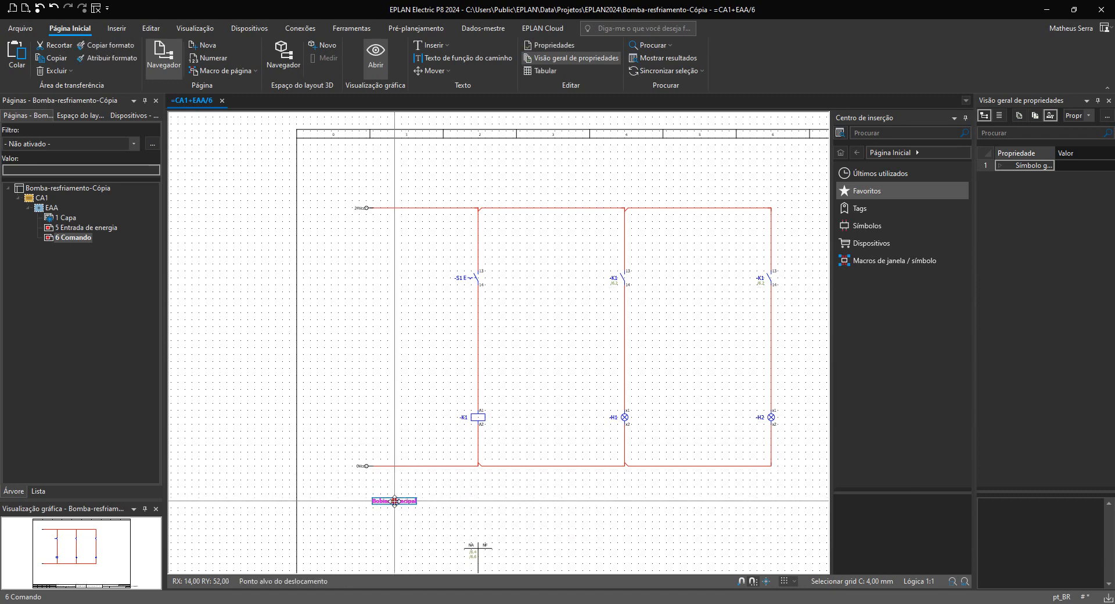
left_click_drag(396, 507, 449, 504)
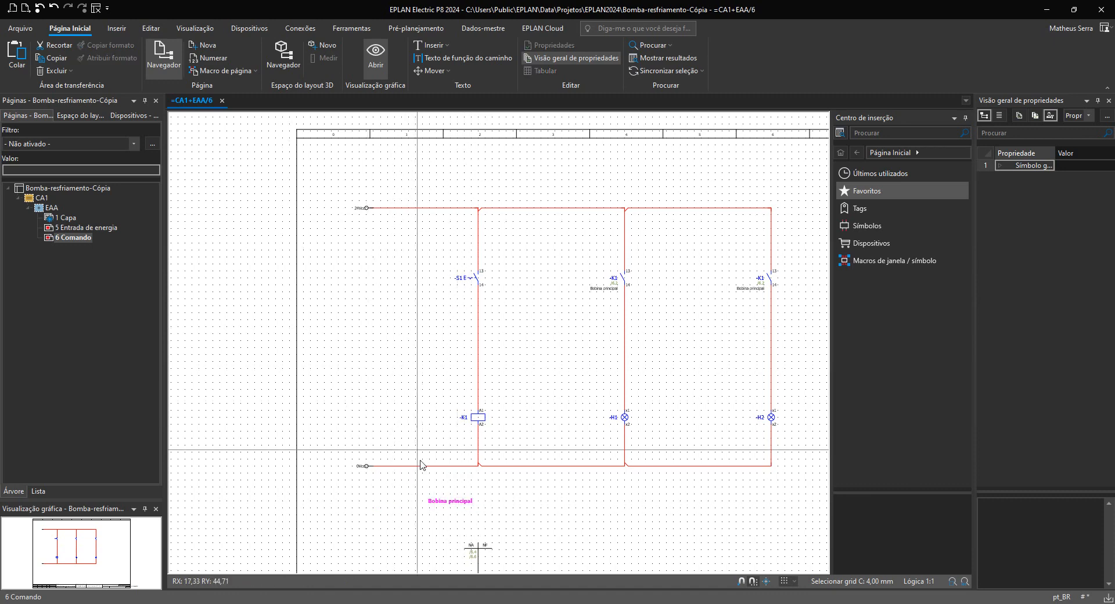
left_click(452, 503)
left_click_drag(452, 505, 480, 505)
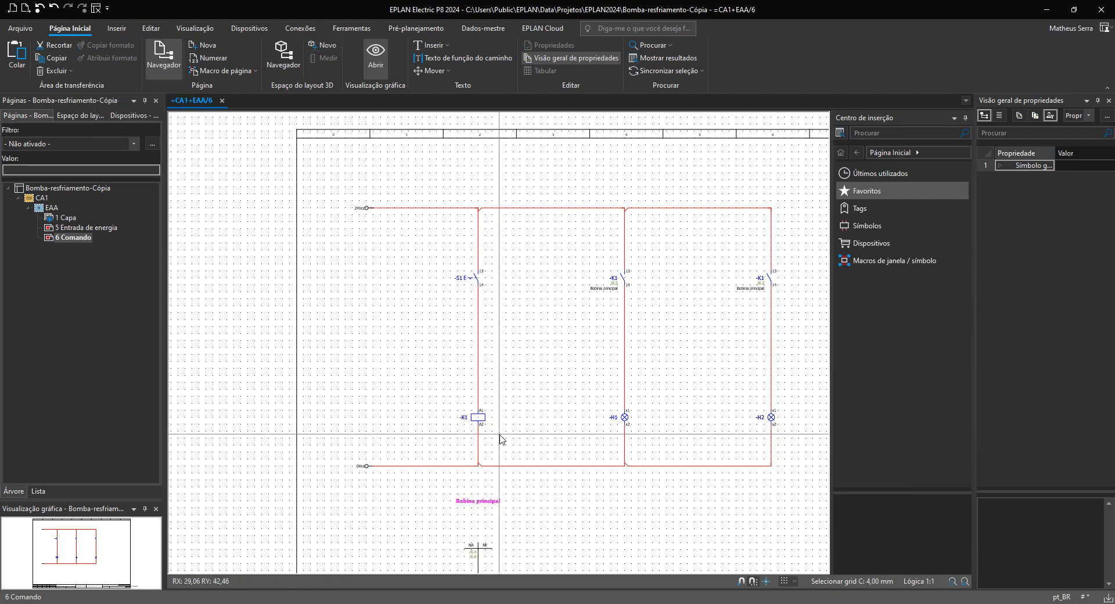
scroll(679, 260, "up", 2)
middle_click_drag(515, 455, 541, 287)
scroll(527, 382, "down", 1)
middle_click_drag(449, 372, 462, 453)
scroll(478, 468, "down", 3)
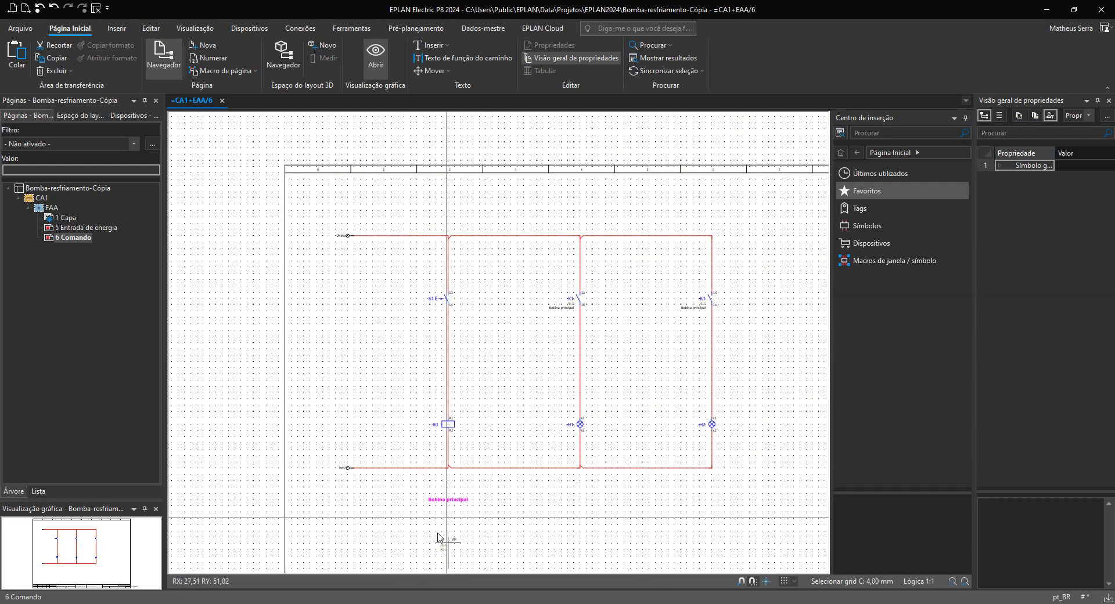
Step: Change coil K1's path function text to "Bobina principal 24 Vcc"
double_click(453, 501)
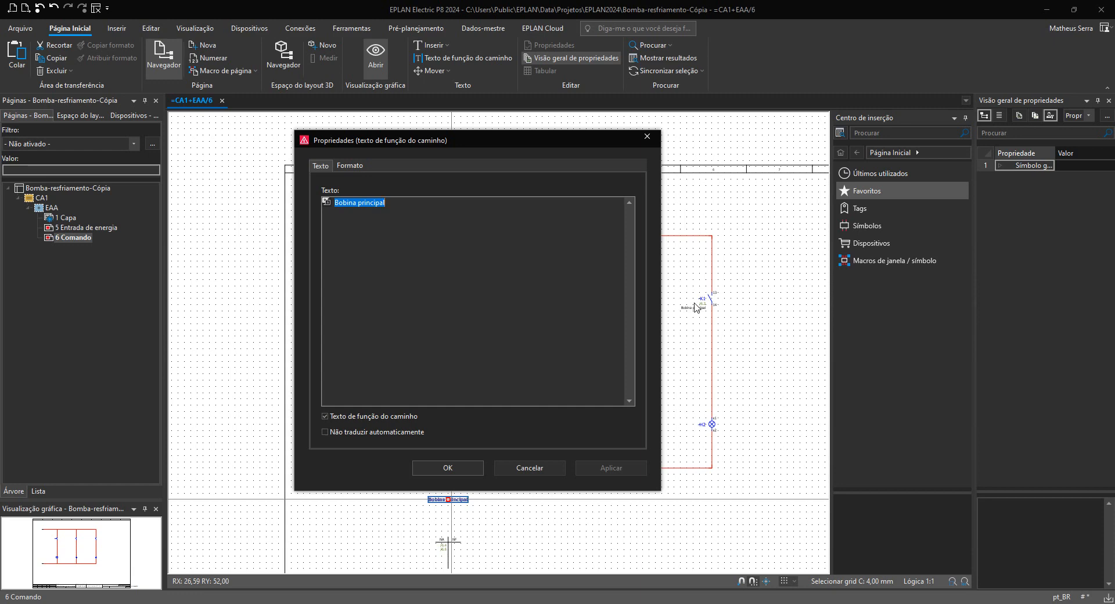
left_click(406, 233)
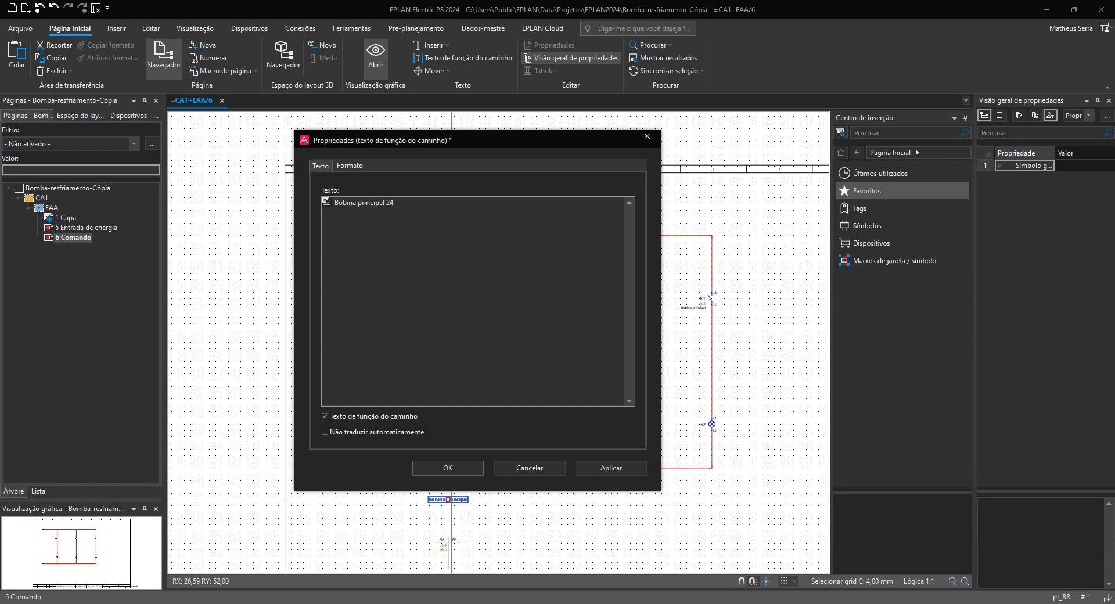
left_click(448, 467)
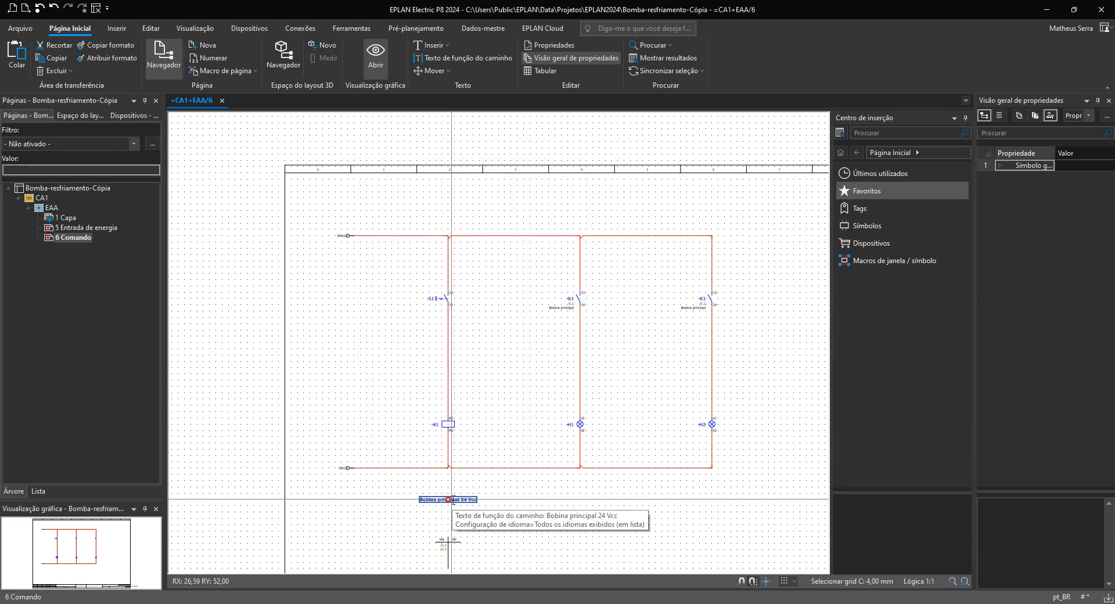
Step: Examine the function text labels on both K1 contacts against the edited path function text below coil K1
scroll(485, 408, "up", 2)
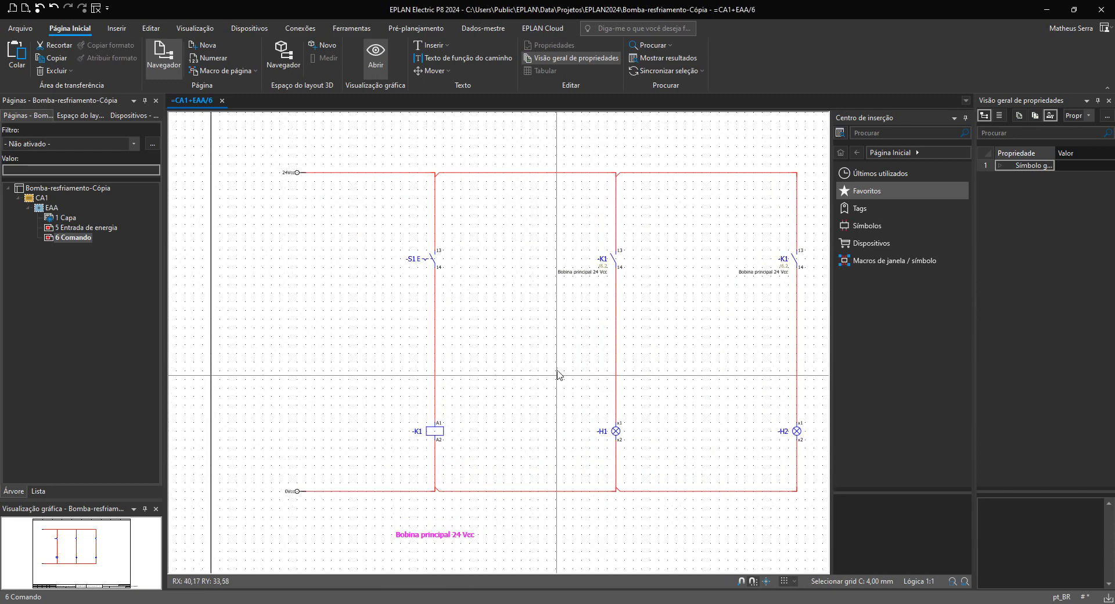
scroll(516, 326, "down", 2)
scroll(509, 380, "down", 2)
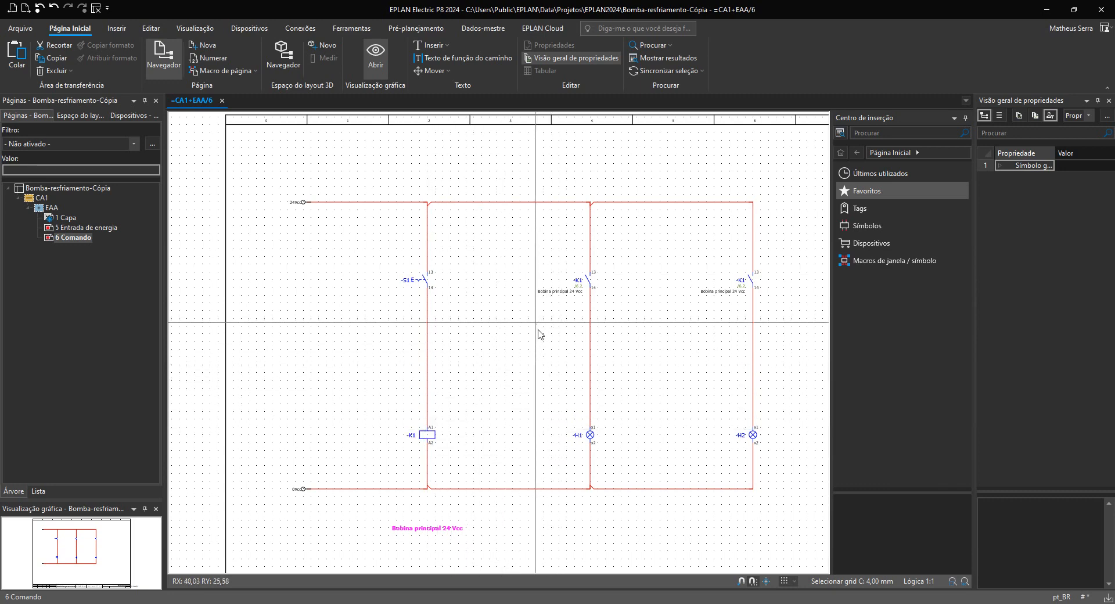
middle_click_drag(540, 353, 531, 320)
scroll(529, 322, "down", 1)
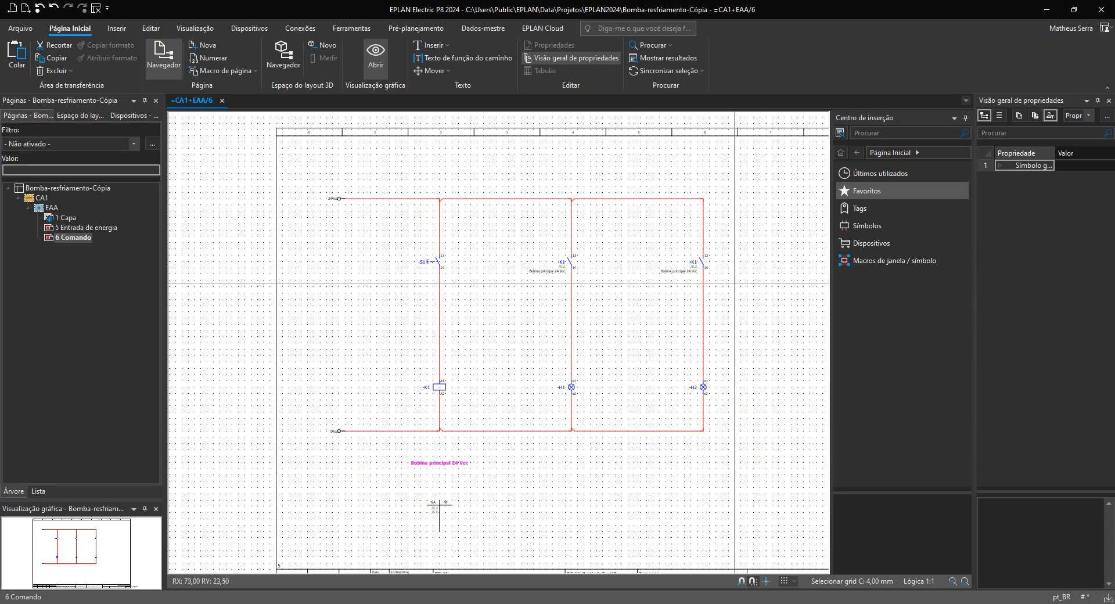
scroll(442, 460, "up", 2)
left_click(439, 462)
scroll(495, 441, "down", 2)
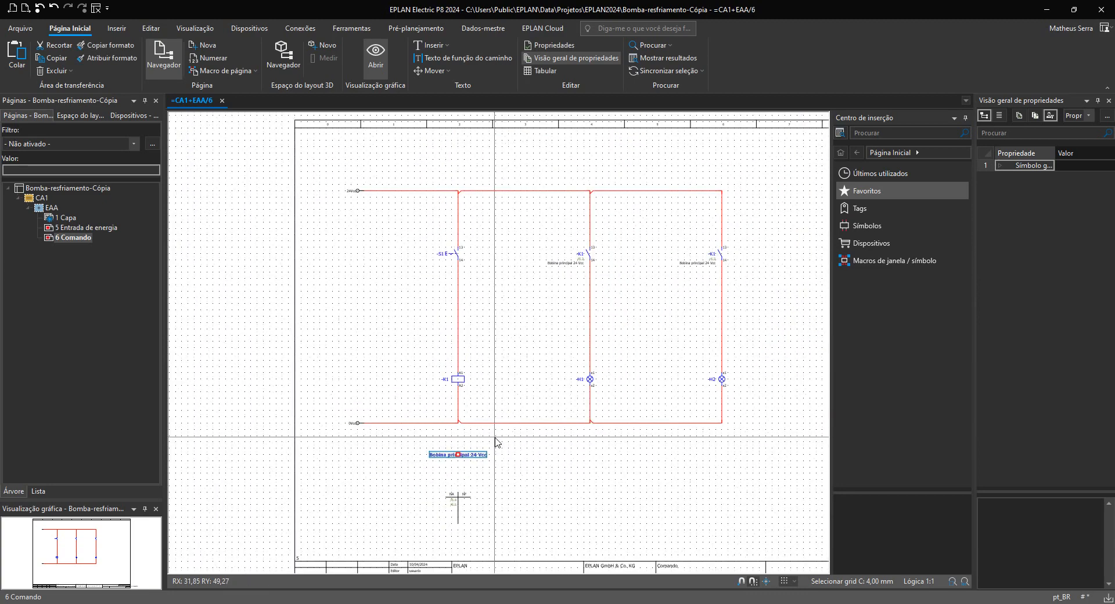
scroll(463, 447, "up", 2)
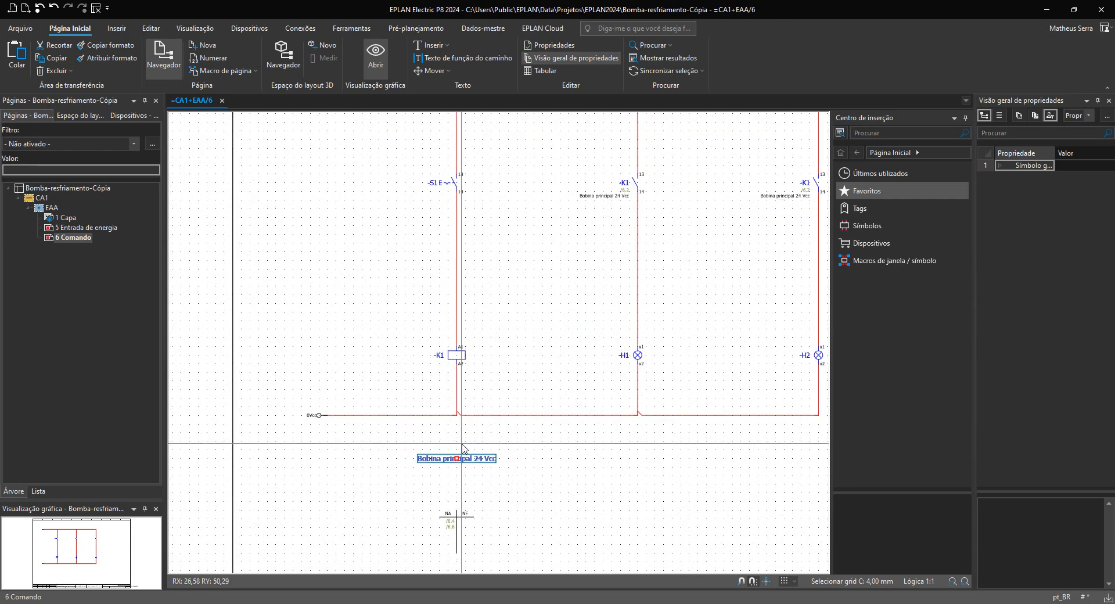
key("Escape")
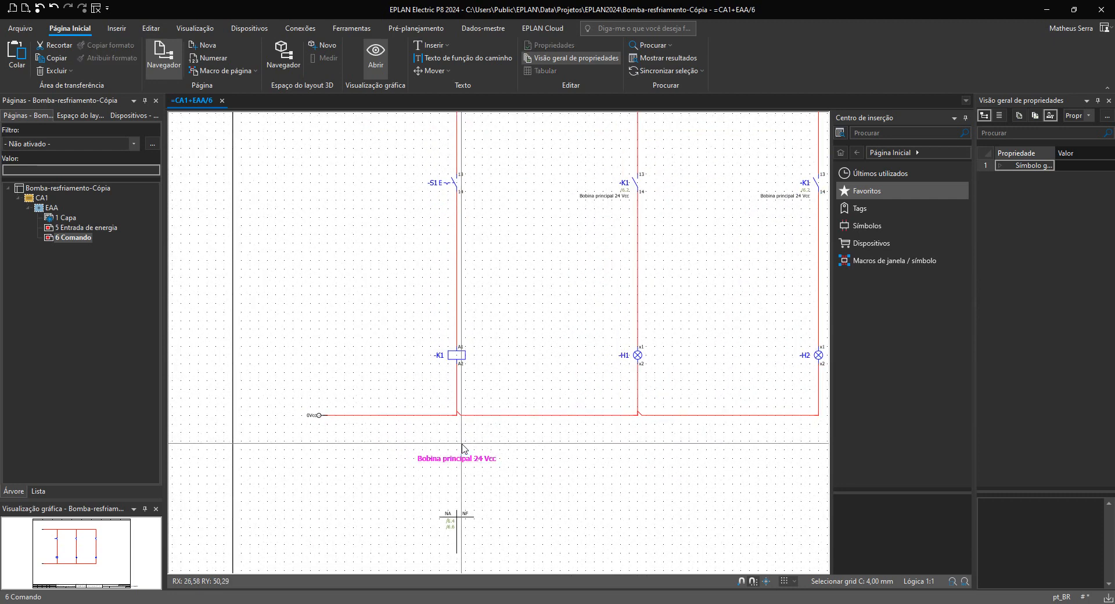